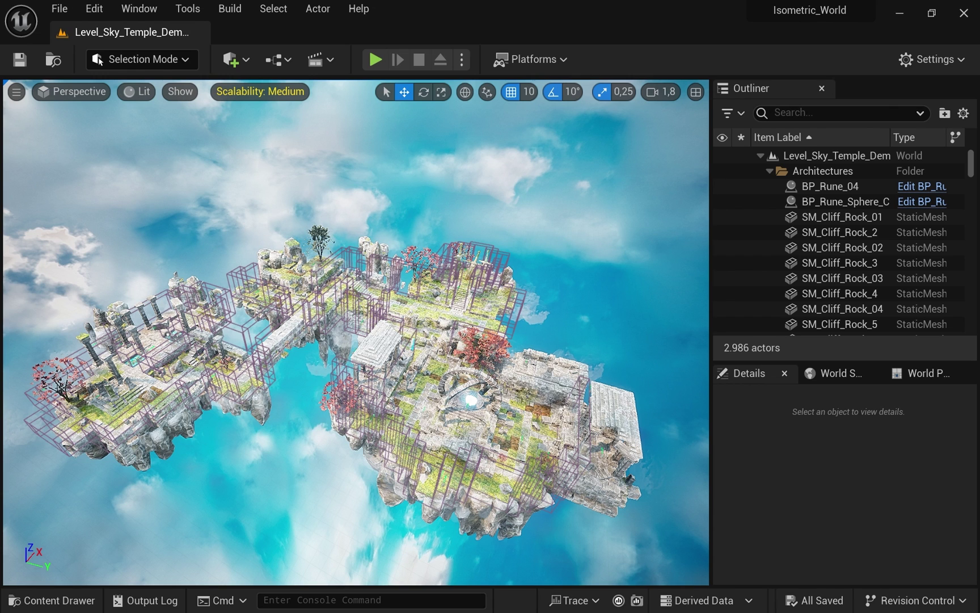
# - Create a new level from the Open World template
pyautogui.click(70, 8)
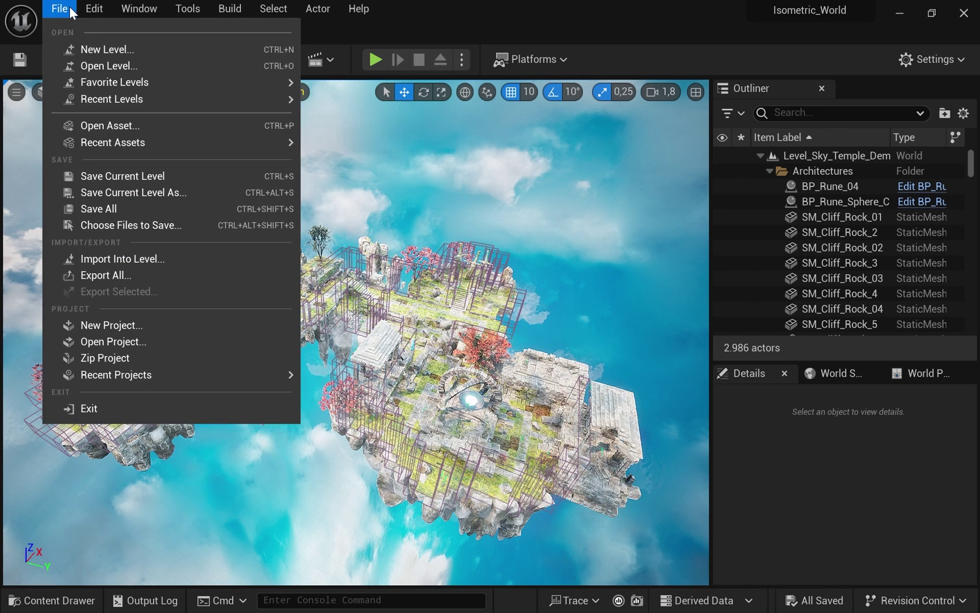
pyautogui.click(85, 50)
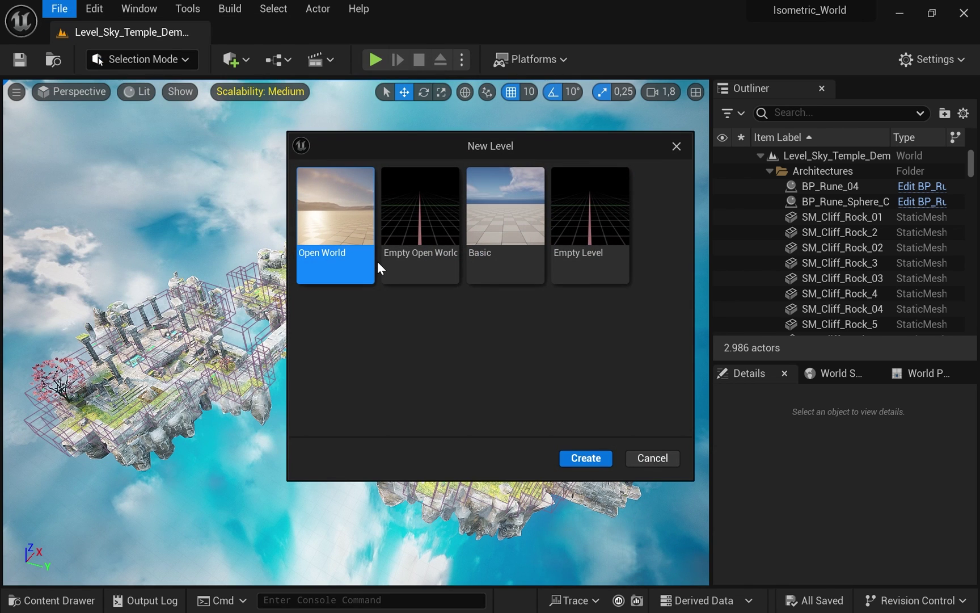
pyautogui.click(585, 458)
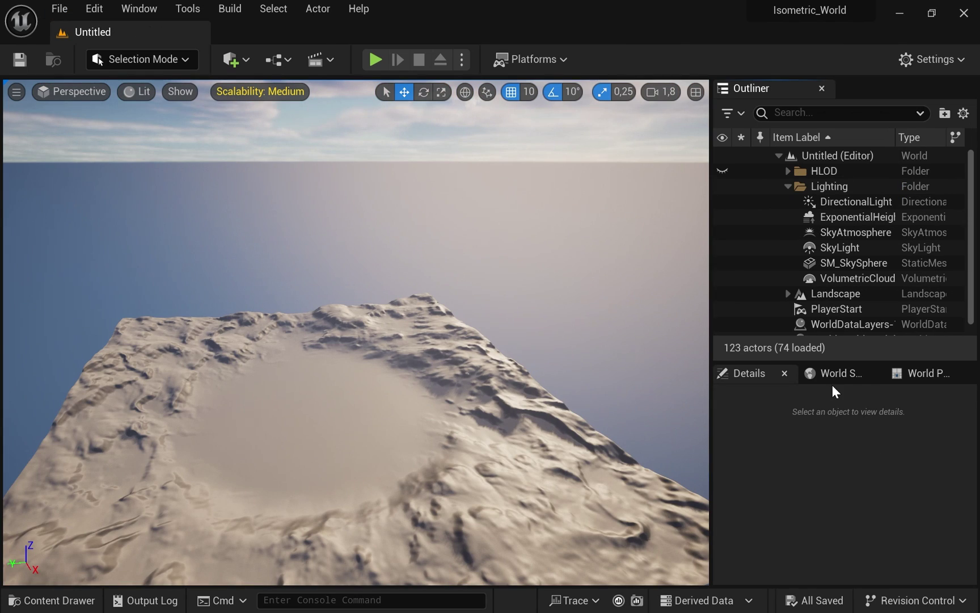
pyautogui.click(835, 373)
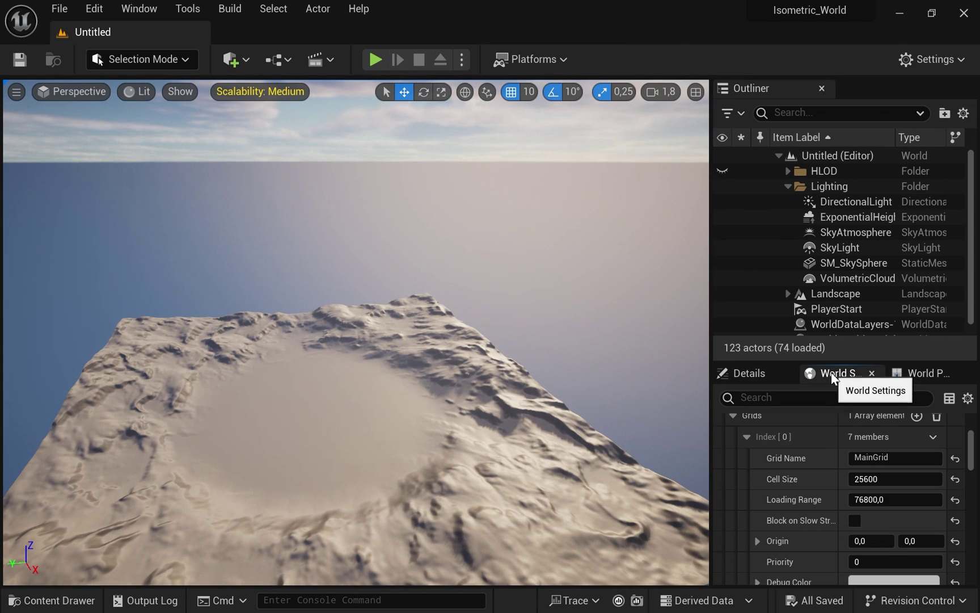
# - Enable Preview Grids in World Settings and tilt the view to see the grid over the landscape
pyautogui.click(117, 10)
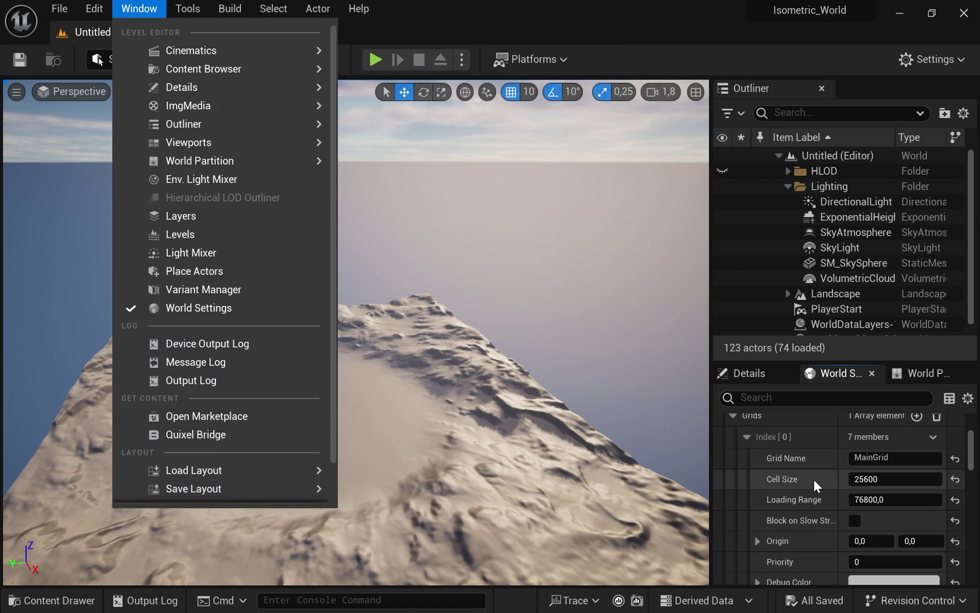
pyautogui.click(970, 437)
pyautogui.scroll(5, 972, 440)
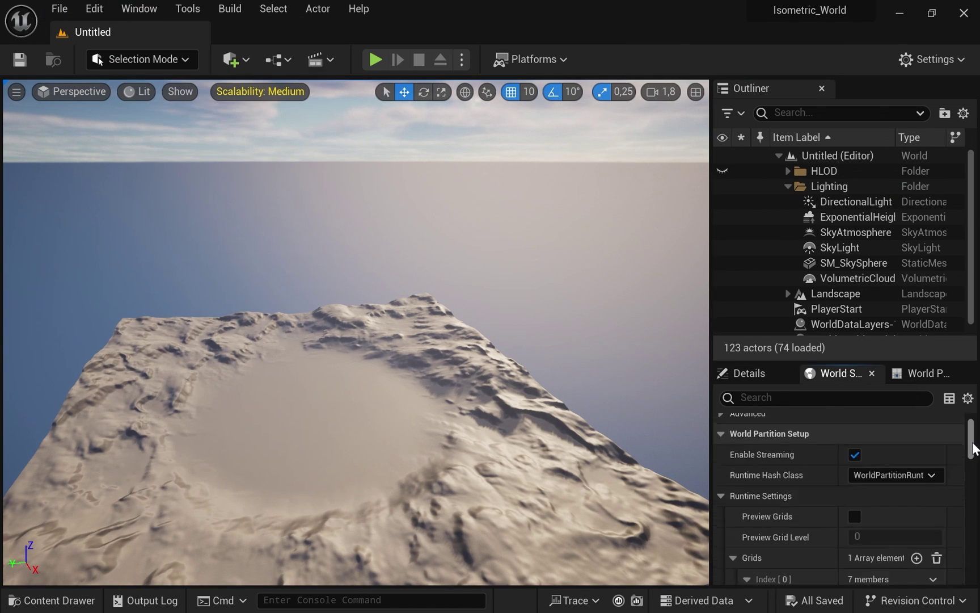
pyautogui.scroll(2, 975, 449)
pyautogui.scroll(-3, 973, 457)
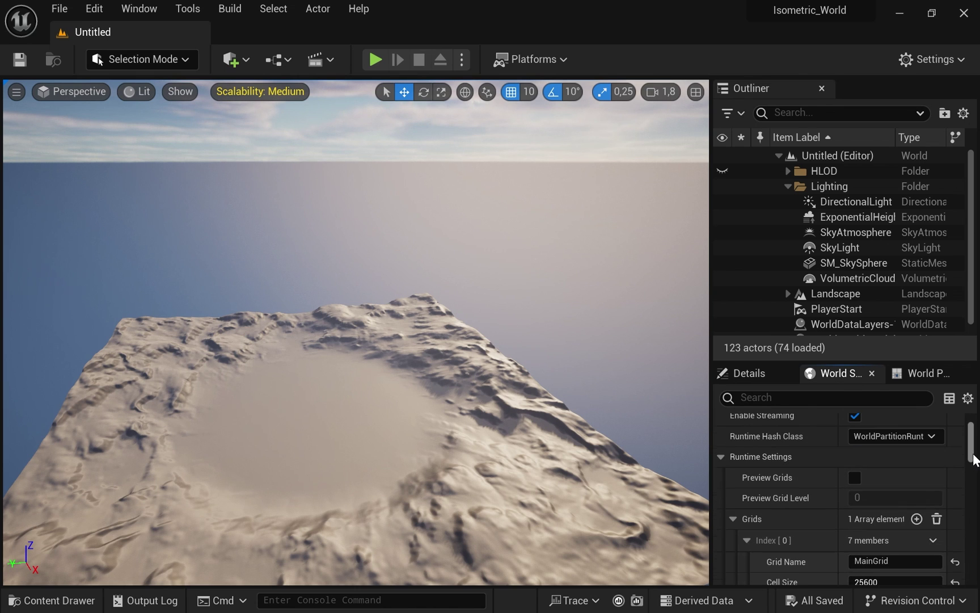
pyautogui.click(855, 477)
pyautogui.moveTo(179, 475)
pyautogui.mouseDown(button='right')
pyautogui.moveTo(179, 510)
pyautogui.moveTo(292, 414)
pyautogui.moveTo(185, 461)
pyautogui.mouseUp(button='right')
pyautogui.scroll(3, 193, 494)
pyautogui.scroll(2, 205, 482)
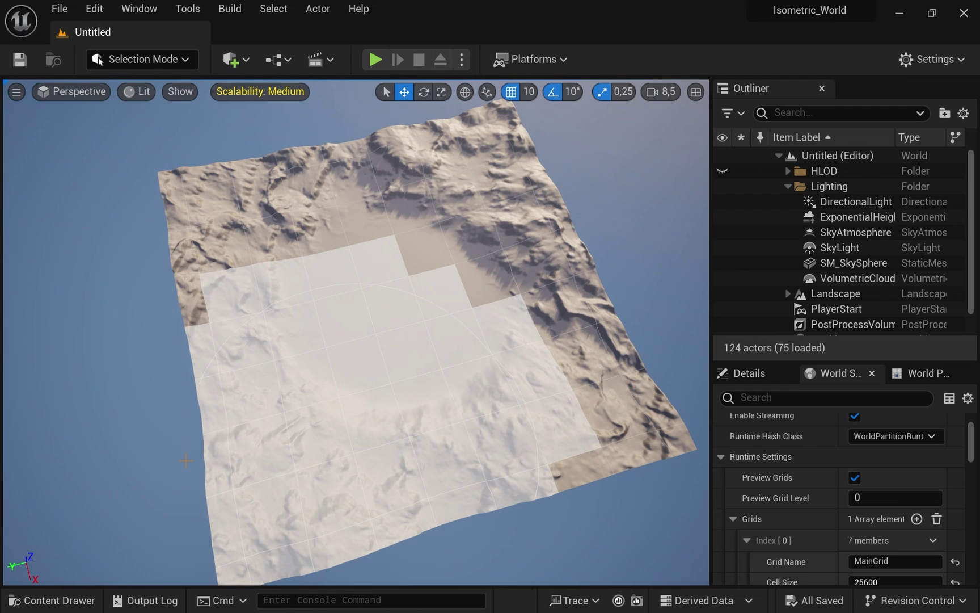
# - Open the Level_Sky_Temple_Demo_01 level from the Maps folder
pyautogui.click(54, 600)
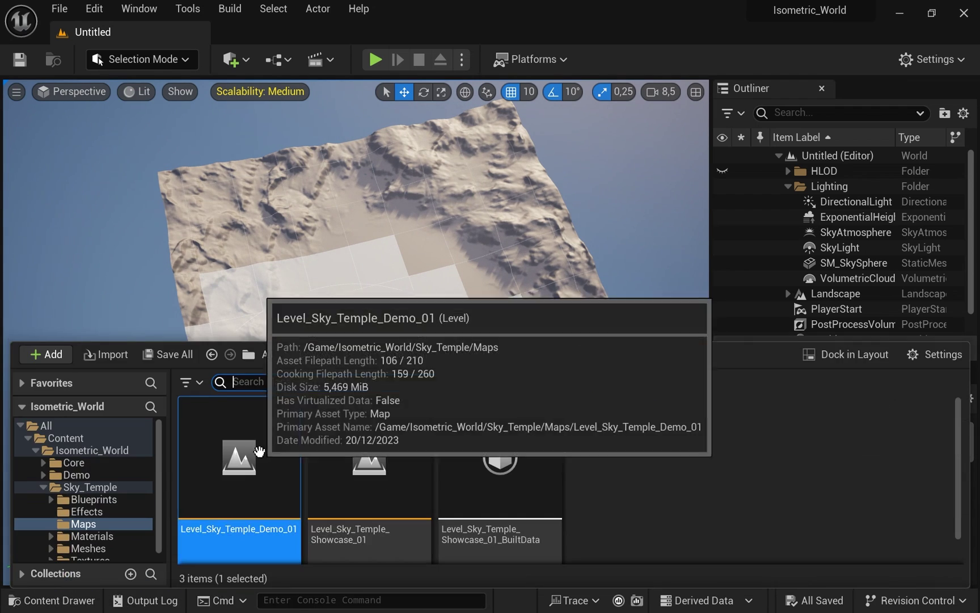
pyautogui.doubleClick(259, 451)
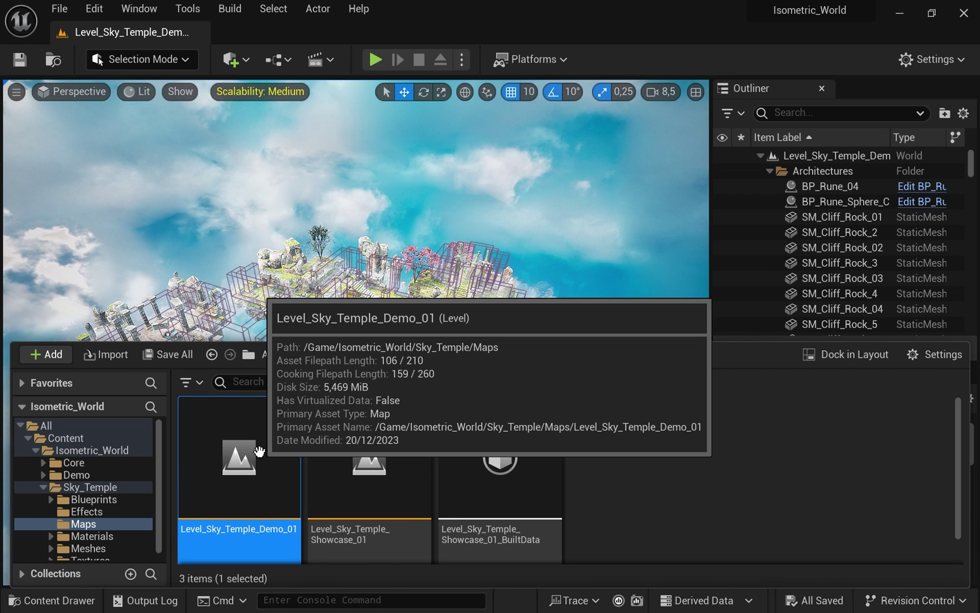
pyautogui.click(26, 599)
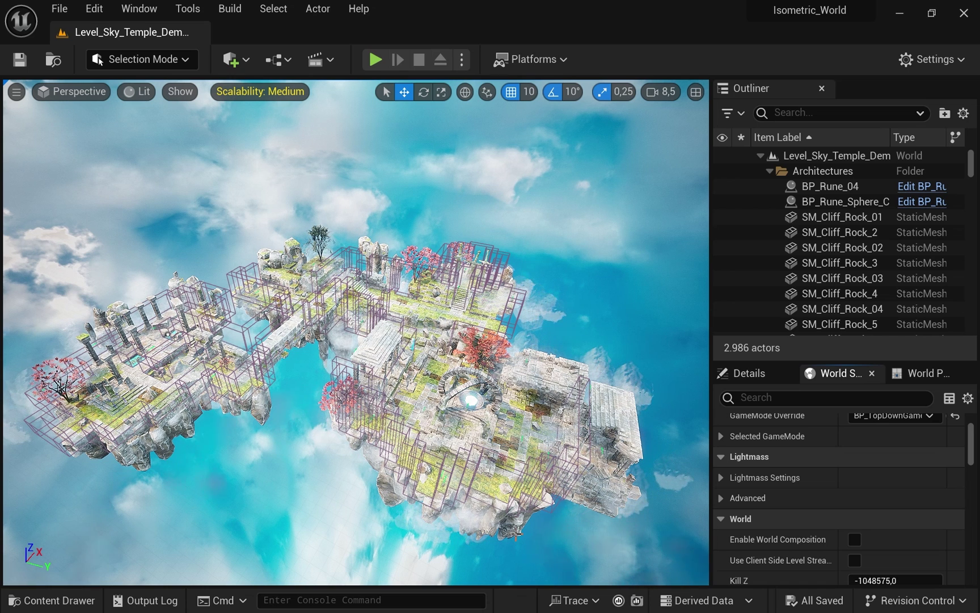
# - Move SM_Cliff_Rock_40 along Y to 1210 and save the level
pyautogui.click(468, 324)
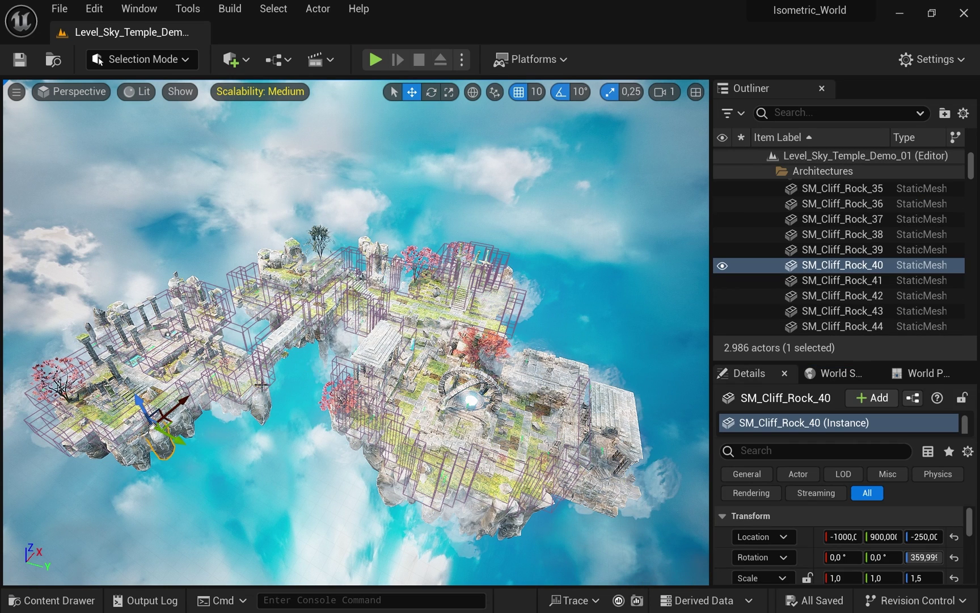
pyautogui.moveTo(187, 444); pyautogui.dragTo(207, 453)
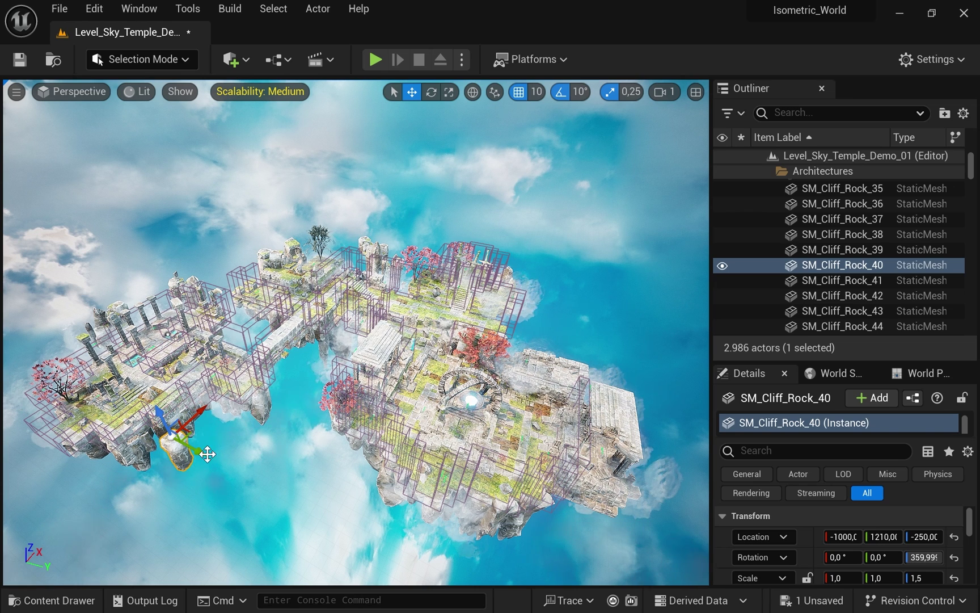
pyautogui.hotkey('ctrl', 's')
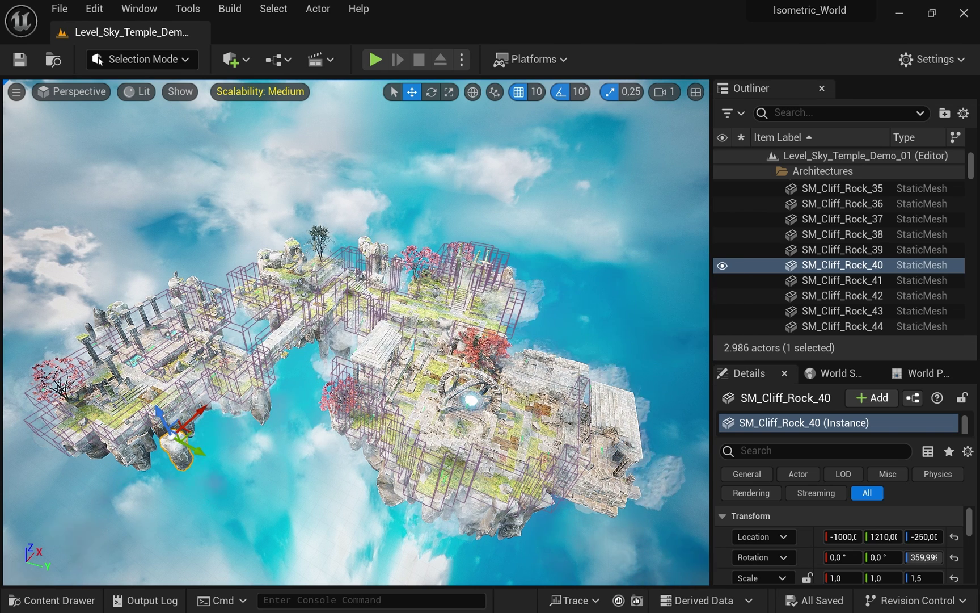
pyautogui.hotkey('alt', 'Tab')
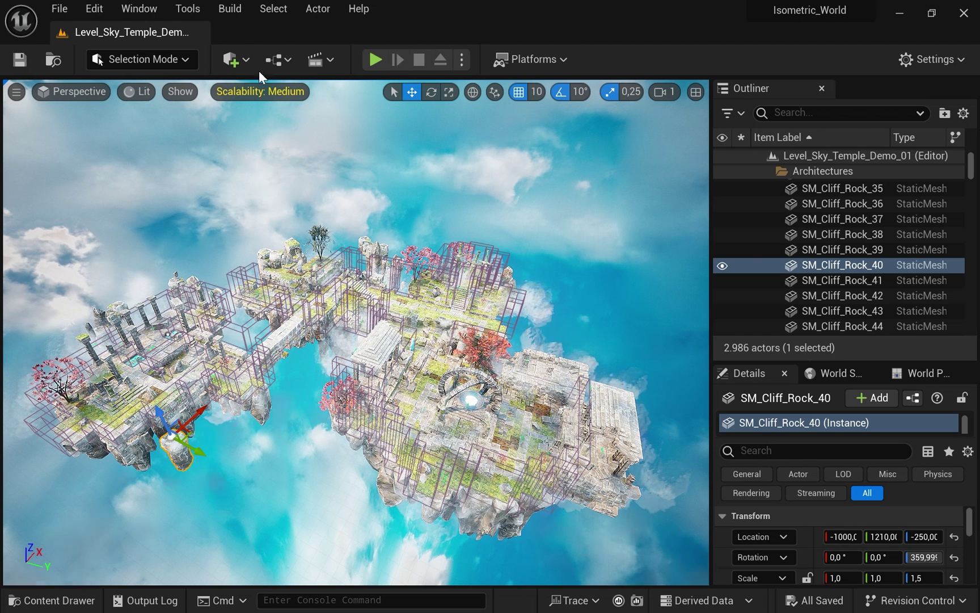
# - Convert Level_Sky_Temple_Demo_01 from Isometric_World/Sky_Temple/Maps to World Partition, not in place
pyautogui.click(188, 12)
pyautogui.scroll(-3, 227, 411)
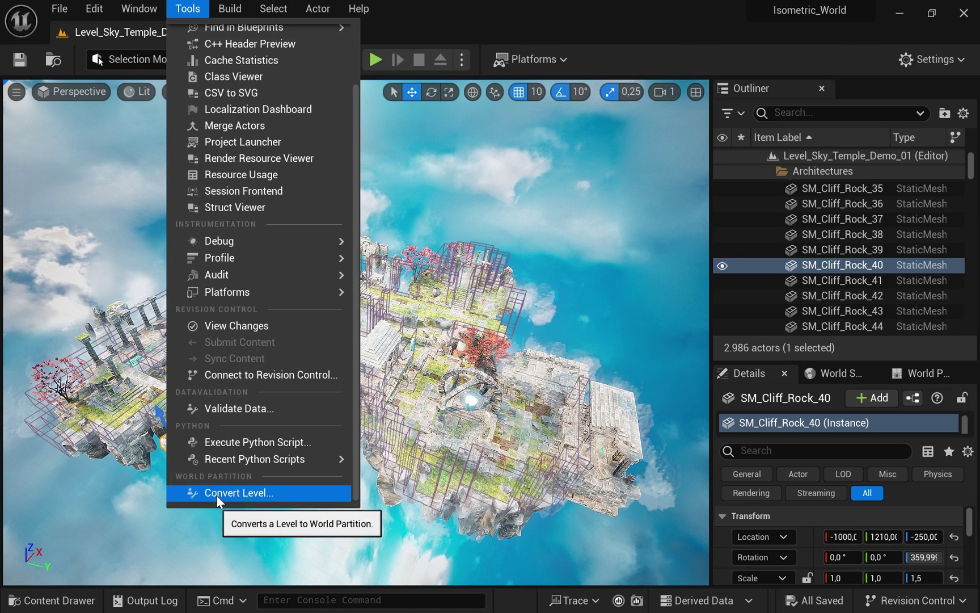
pyautogui.click(218, 492)
pyautogui.click(358, 185)
pyautogui.doubleClick(358, 185)
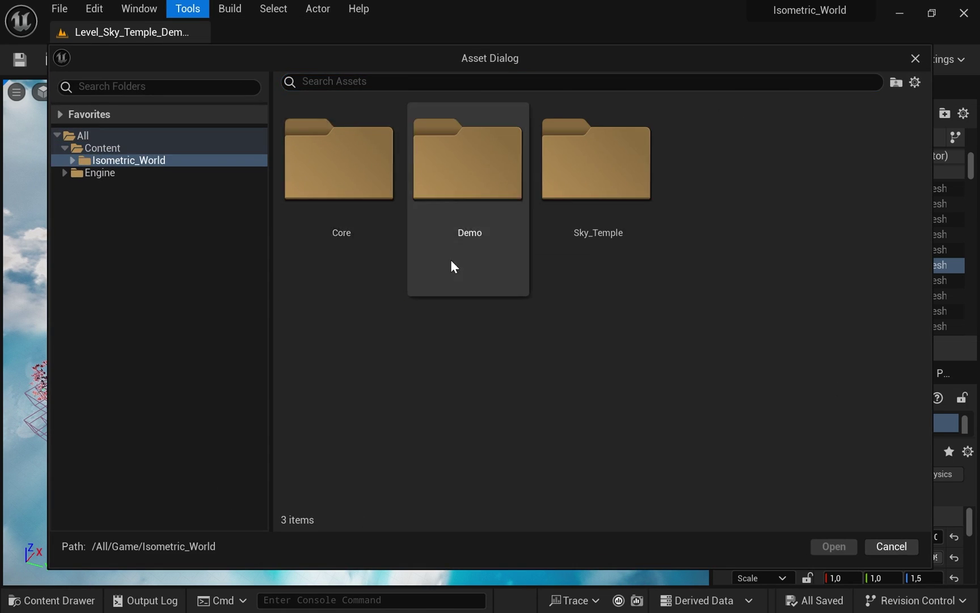
pyautogui.doubleClick(580, 191)
pyautogui.doubleClick(580, 190)
pyautogui.click(392, 192)
pyautogui.click(833, 546)
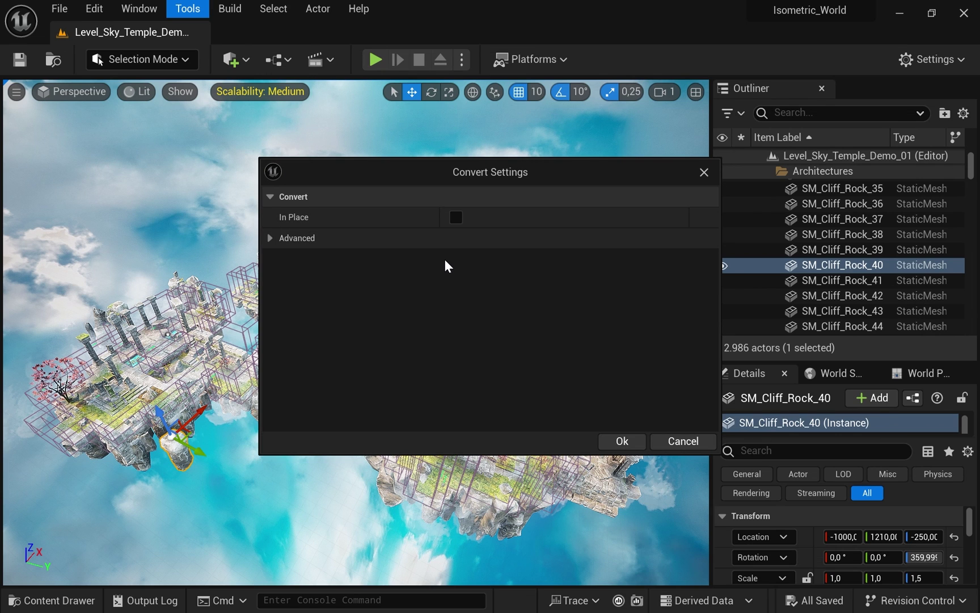
pyautogui.click(623, 441)
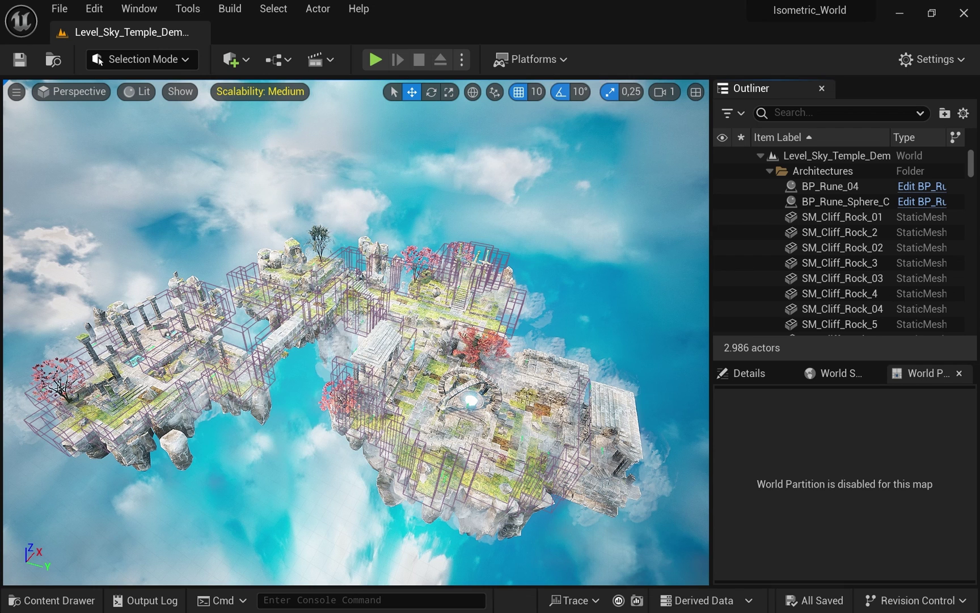
# - Open the converted Level_Sky_Temple_Demo_01_WP level
pyautogui.click(51, 600)
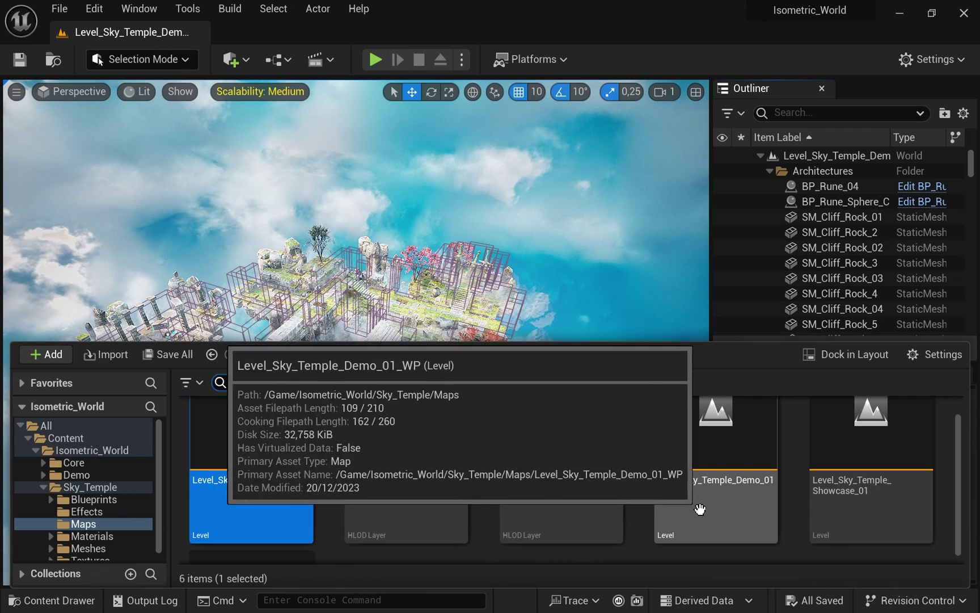
pyautogui.doubleClick(702, 509)
pyautogui.click(51, 601)
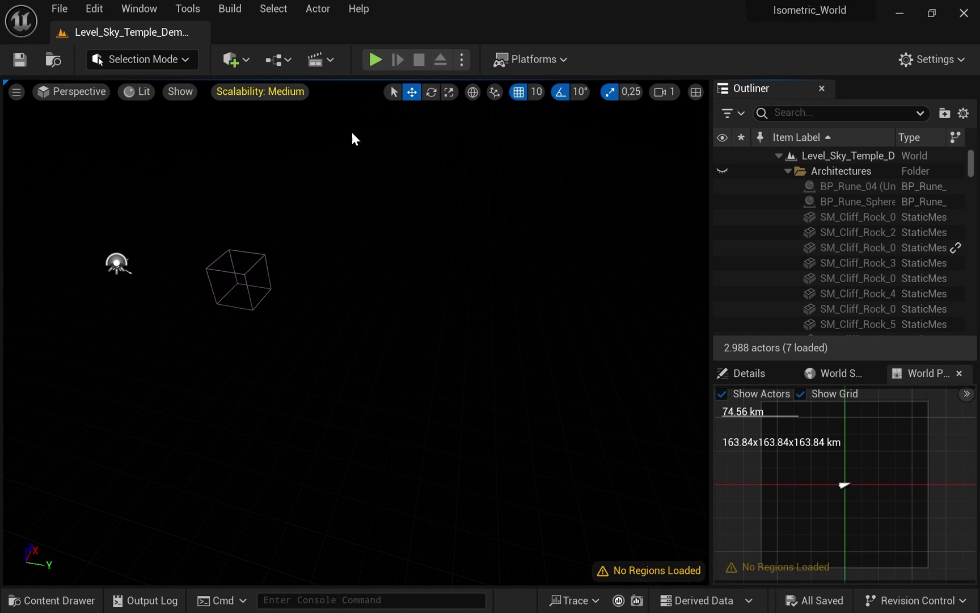
pyautogui.click(145, 8)
pyautogui.moveTo(261, 160)
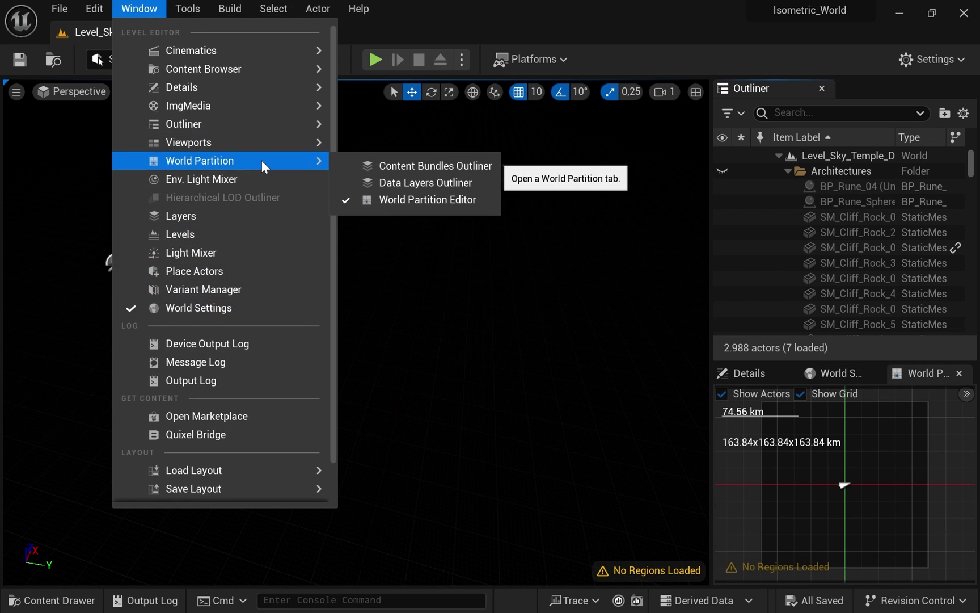
pyautogui.click(837, 510)
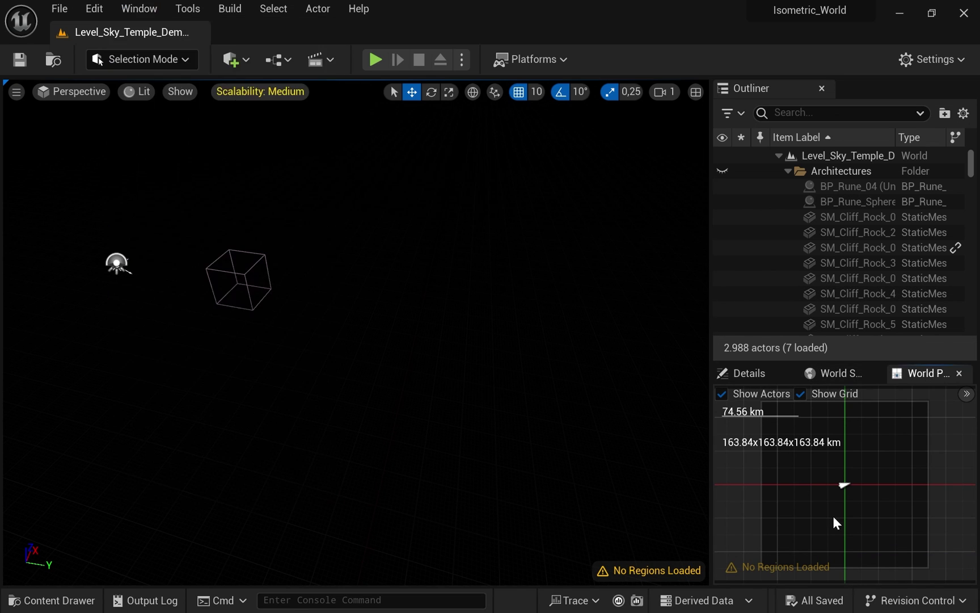
# - Frame the actors in the World Partition map, box them in, and load that region
pyautogui.scroll(3, 847, 490)
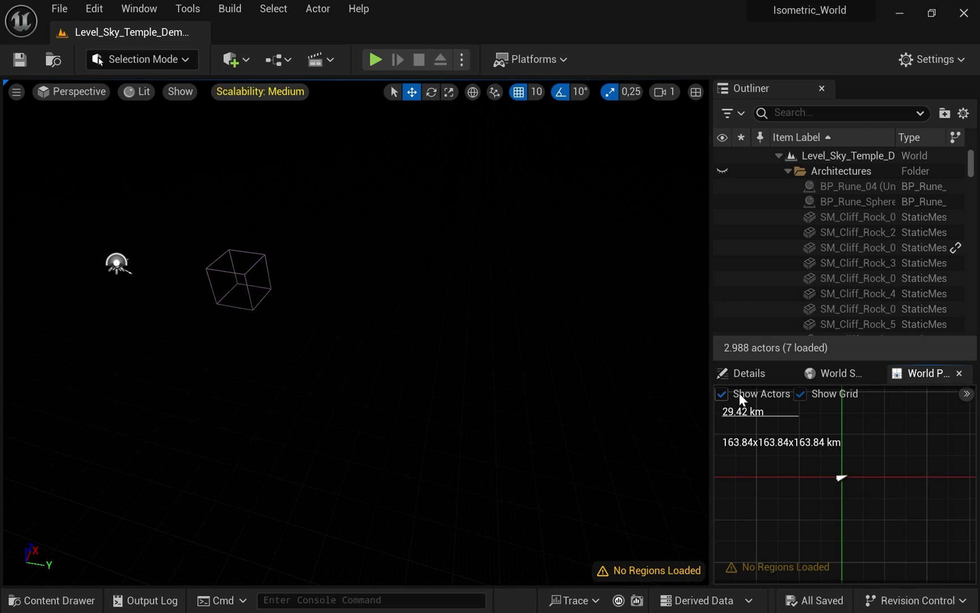
pyautogui.scroll(6, 845, 483)
pyautogui.moveTo(820, 471); pyautogui.dragTo(825, 522, button='right')
pyautogui.scroll(7, 825, 499)
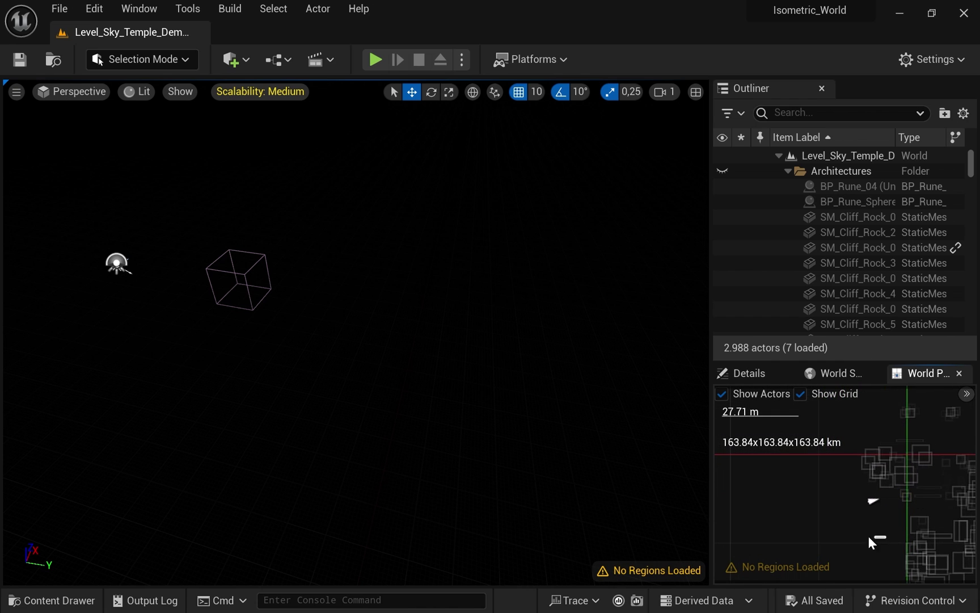
pyautogui.moveTo(856, 542); pyautogui.dragTo(767, 509, button='right')
pyautogui.scroll(-1, 861, 475)
pyautogui.scroll(-1, 885, 473)
pyautogui.scroll(1, 897, 464)
pyautogui.scroll(-1, 897, 464)
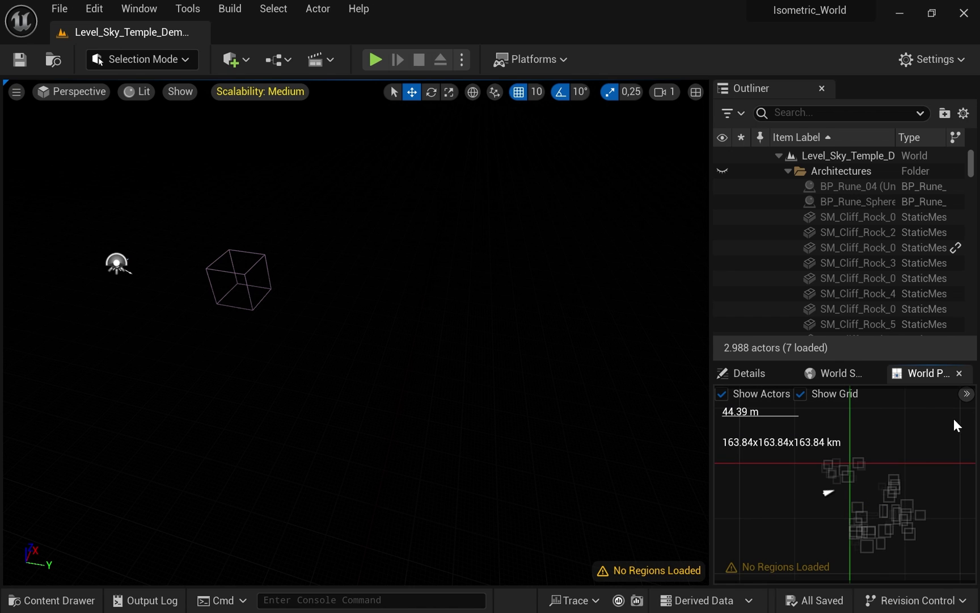
pyautogui.moveTo(954, 418); pyautogui.dragTo(766, 559)
pyautogui.rightClick(909, 447)
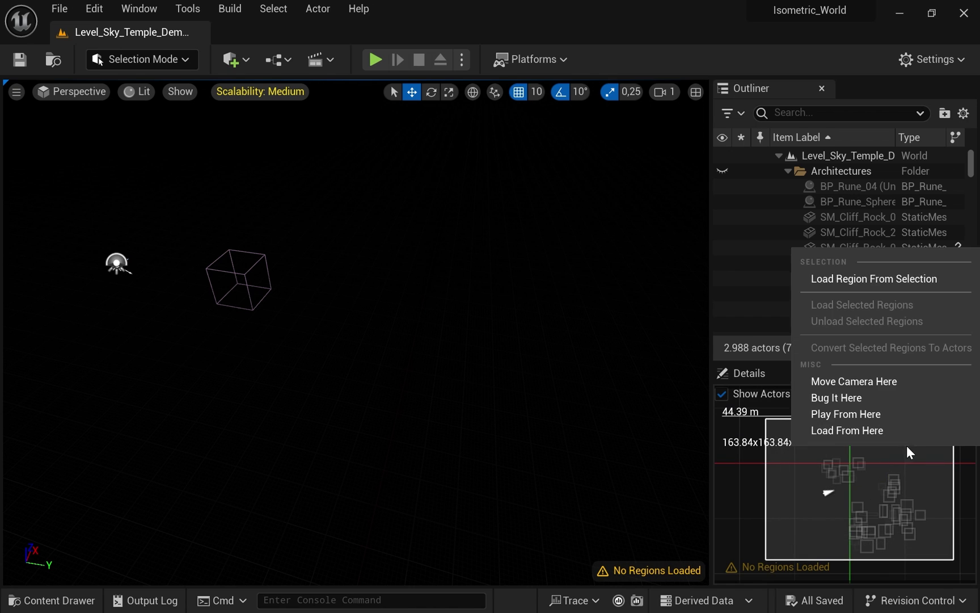
pyautogui.click(855, 282)
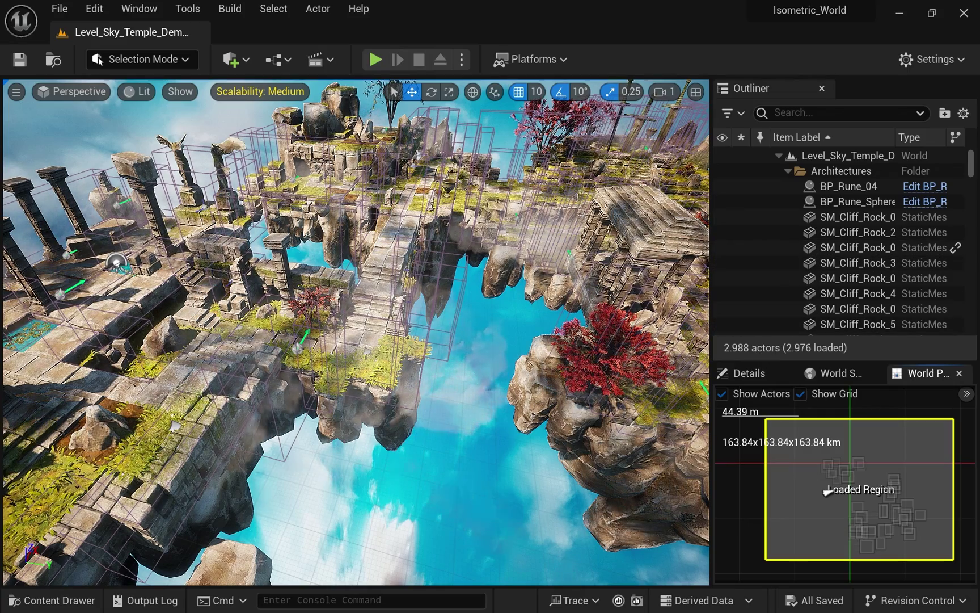
# - Show SM_Temple_Cube_254's .uasset file in Explorer from Anchorpoint's changed files
pyautogui.hotkey('alt', 'Tab')
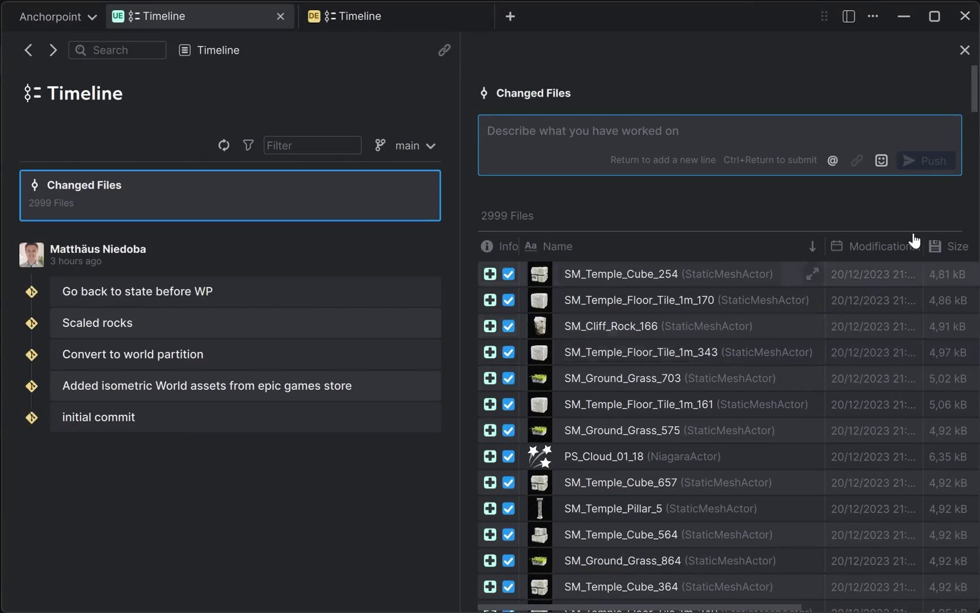
pyautogui.scroll(-2, 760, 255)
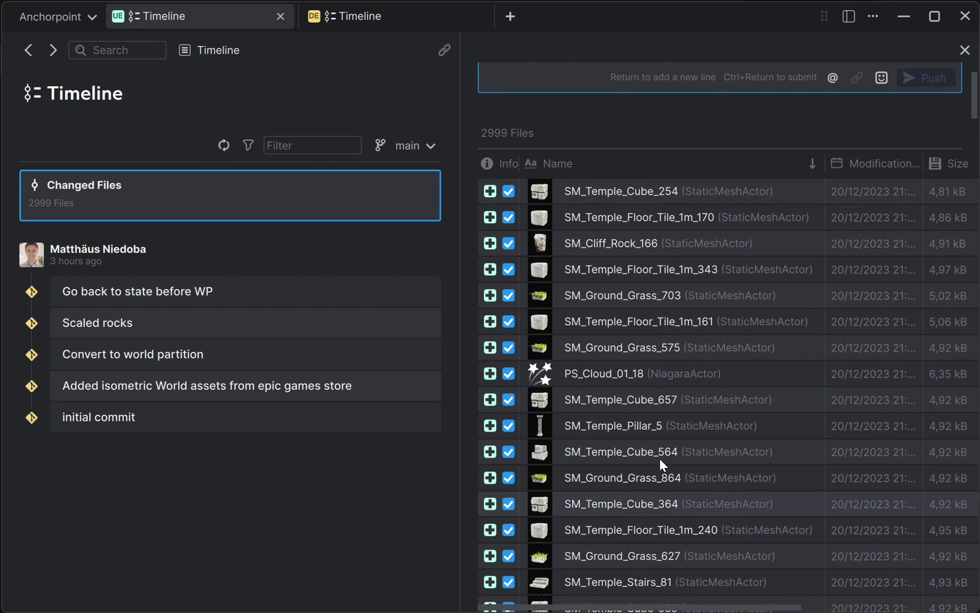
pyautogui.scroll(-1, 636, 240)
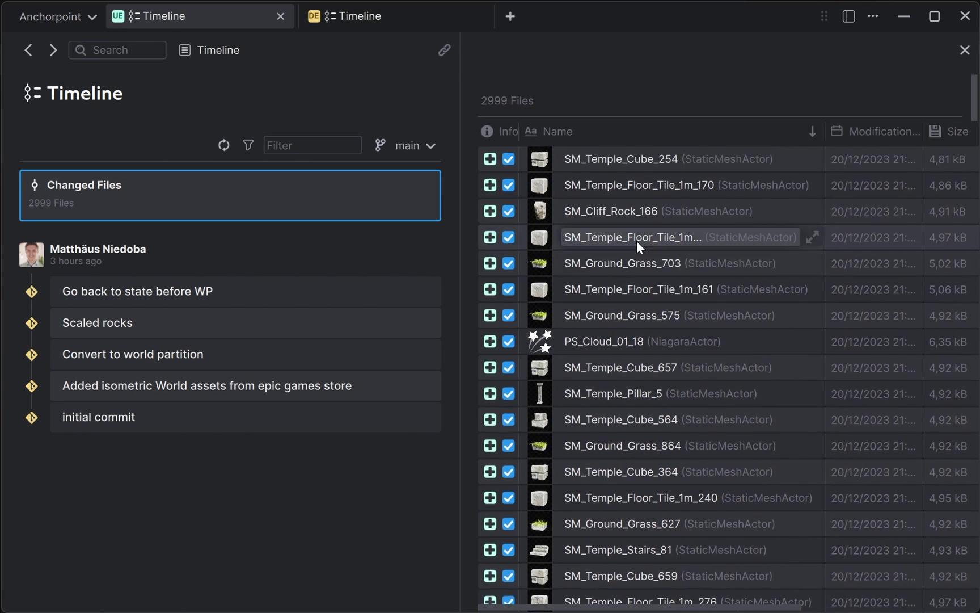
pyautogui.scroll(2, 636, 240)
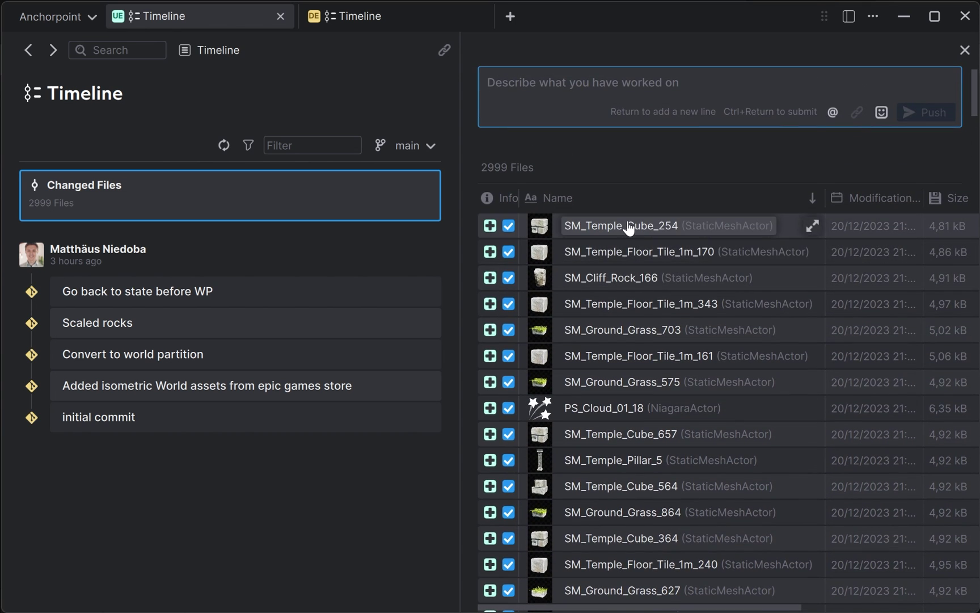
pyautogui.rightClick(629, 227)
pyautogui.click(668, 252)
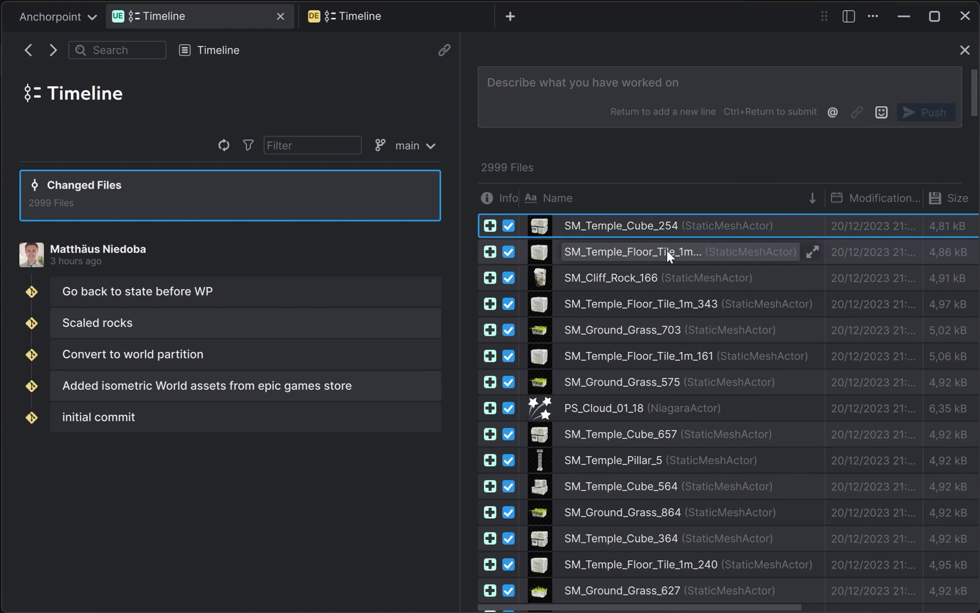
pyautogui.moveTo(771, 315); pyautogui.dragTo(496, 284)
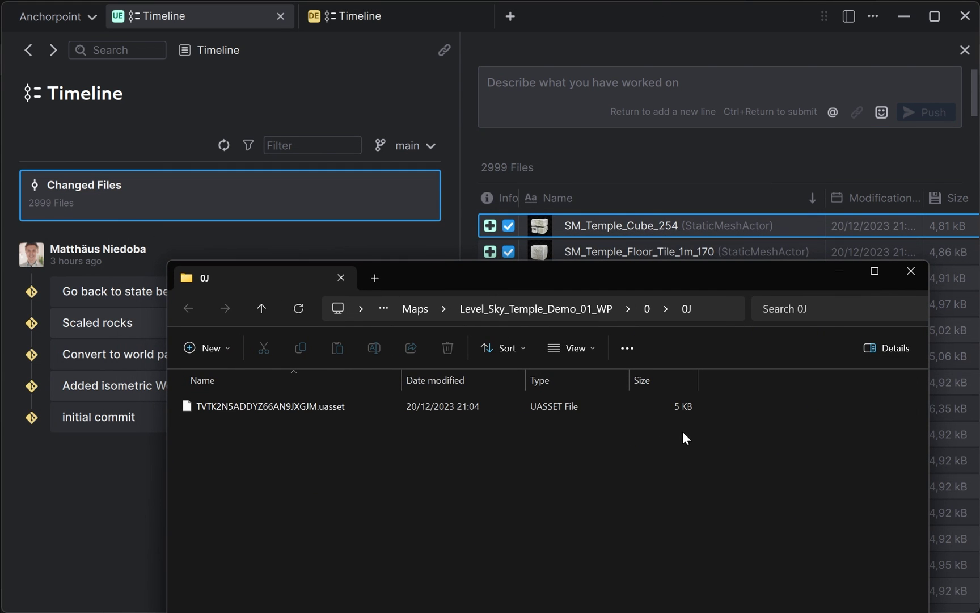
# - Browse up from folder 0 through Level_Sky_Temple_Demo_01_WP, Maps and Sky_Temple to Isometric_World, then close Explorer
pyautogui.click(647, 309)
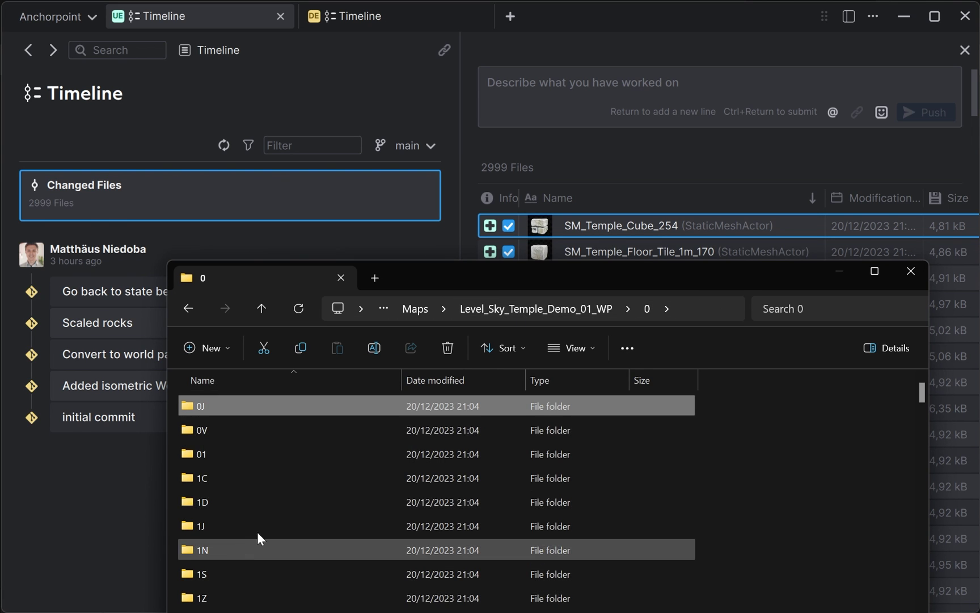
pyautogui.click(558, 315)
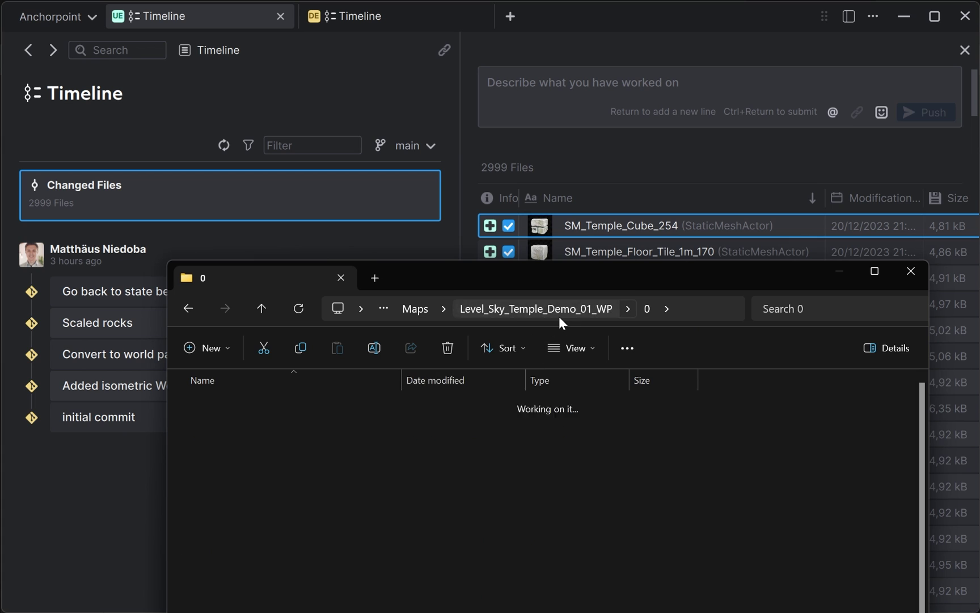
pyautogui.click(414, 309)
pyautogui.click(257, 461)
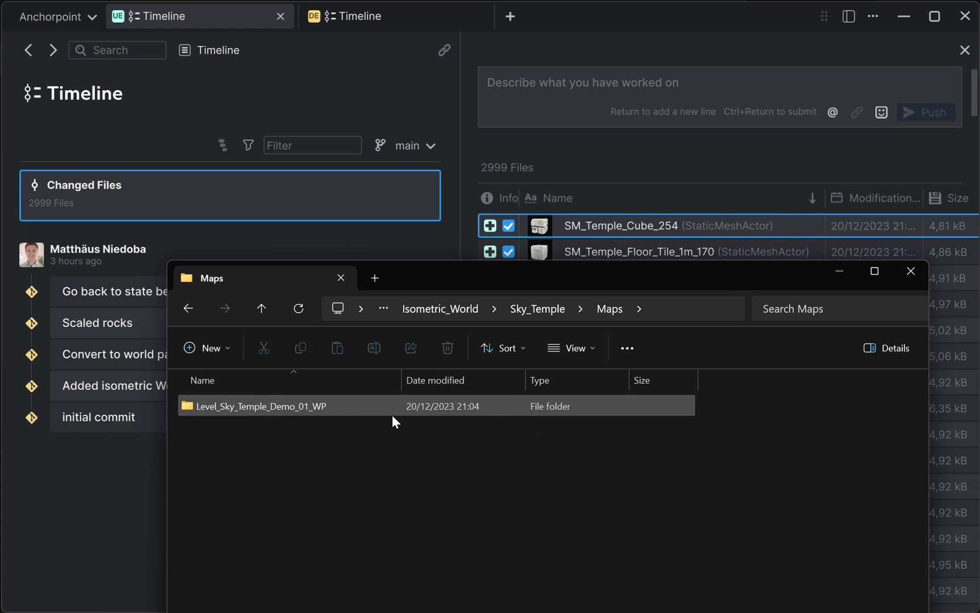
pyautogui.click(548, 309)
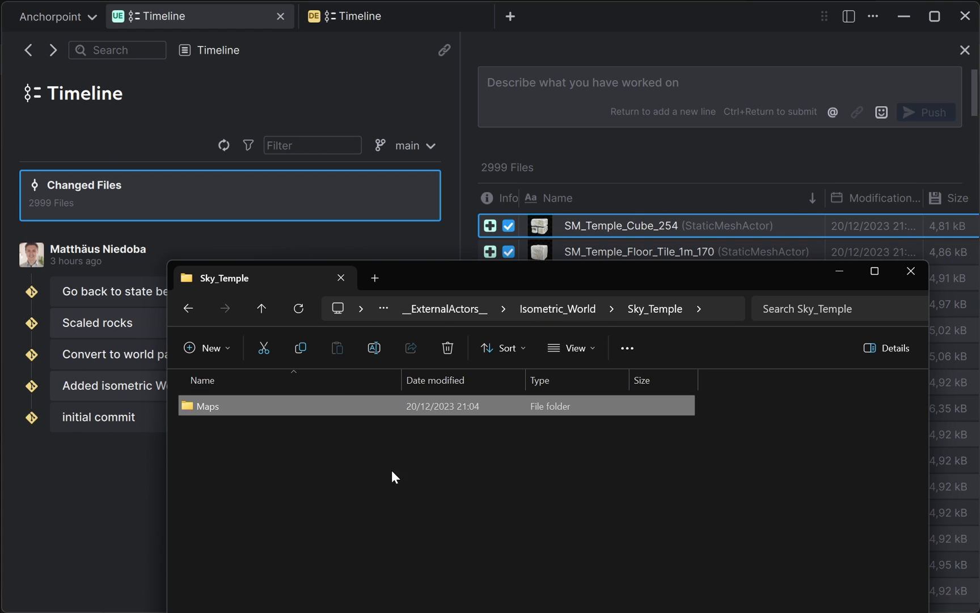
pyautogui.click(541, 312)
pyautogui.click(339, 489)
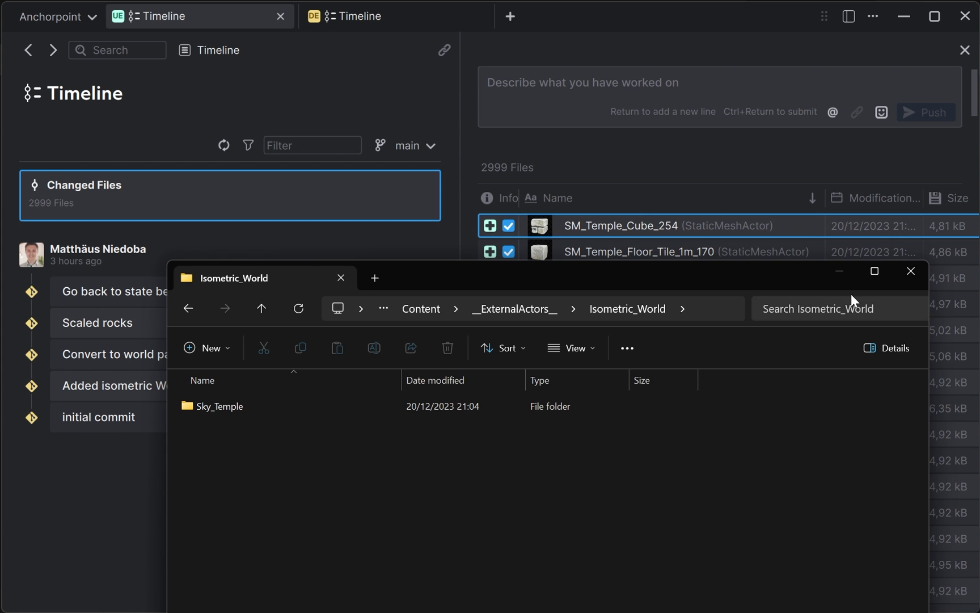
pyautogui.click(911, 271)
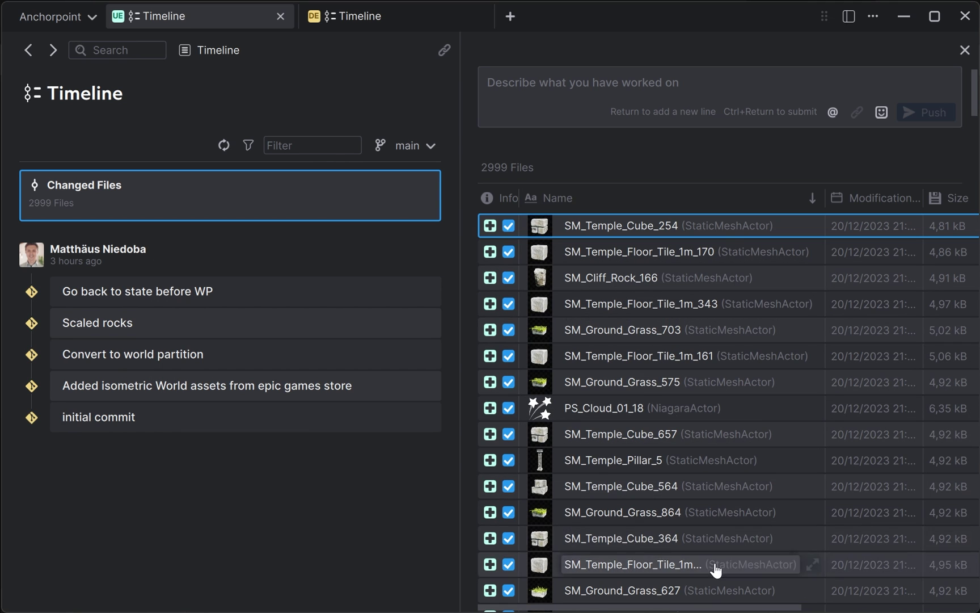
# - Commit and push all 2999 files with the message 'converted to WP'
pyautogui.click(681, 88)
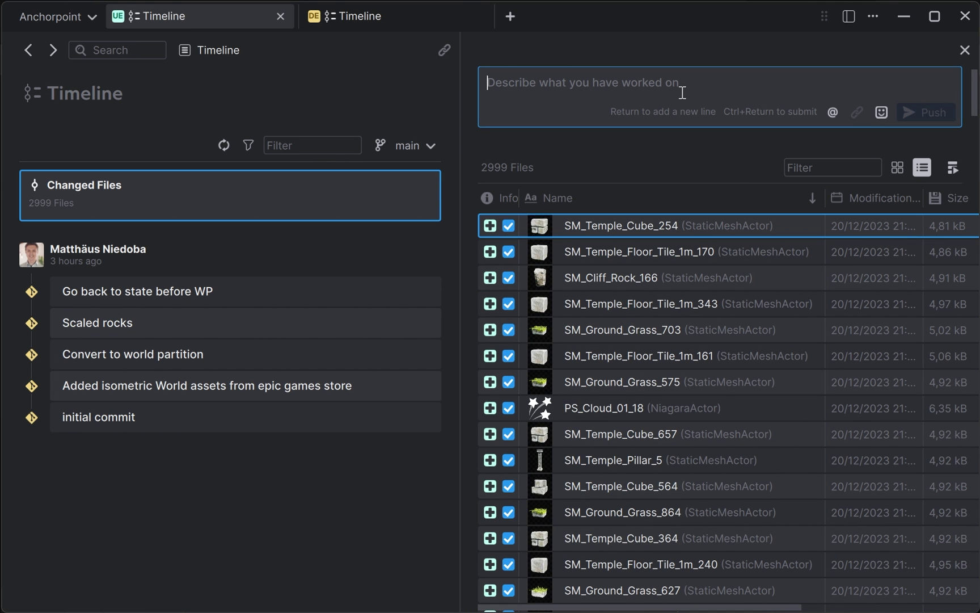
pyautogui.write('converted to')
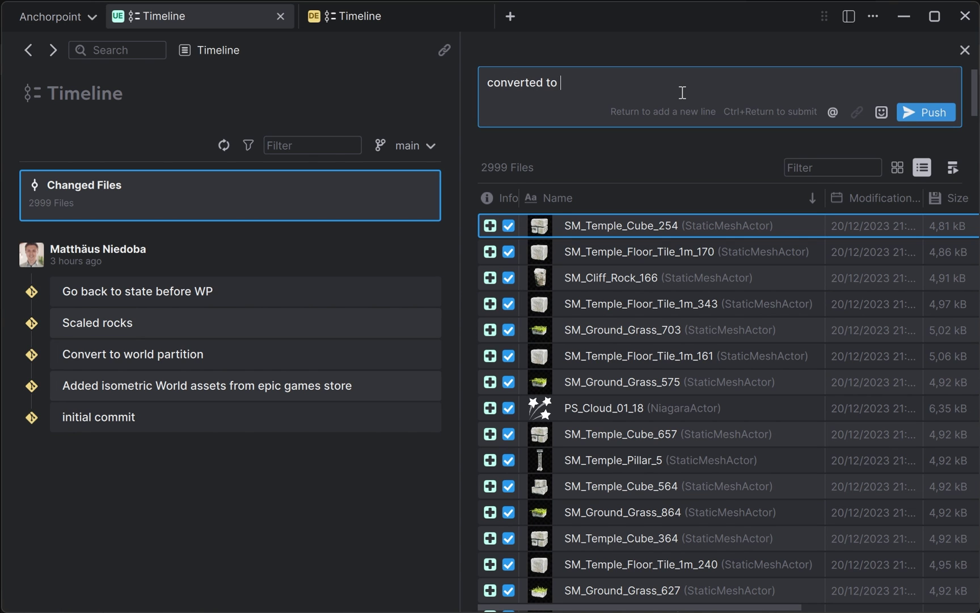
pyautogui.write(' WP')
pyautogui.click(905, 111)
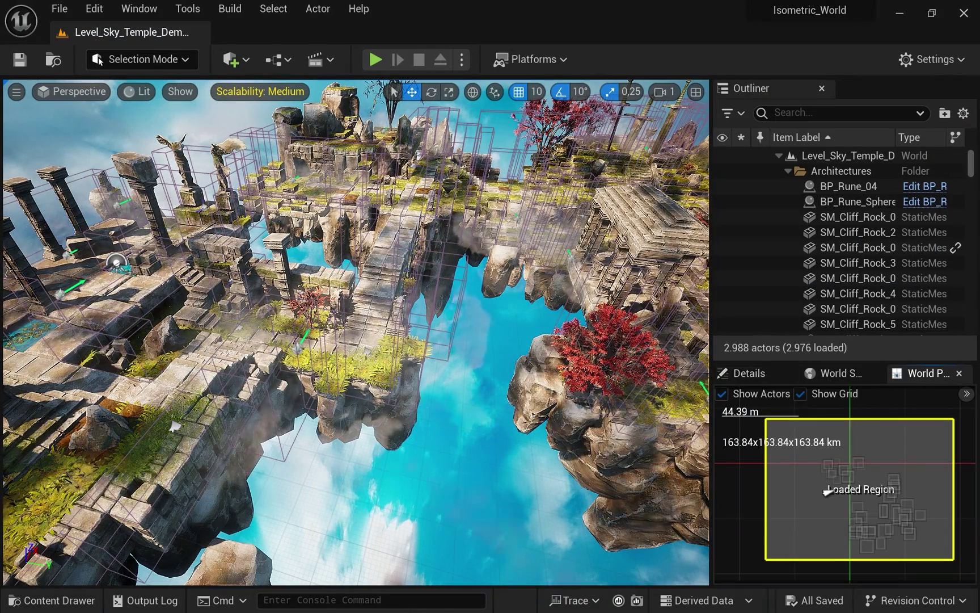
# - Move two temple cube actors, including SM_Temple_Cube_39, and save the level
pyautogui.click(154, 534)
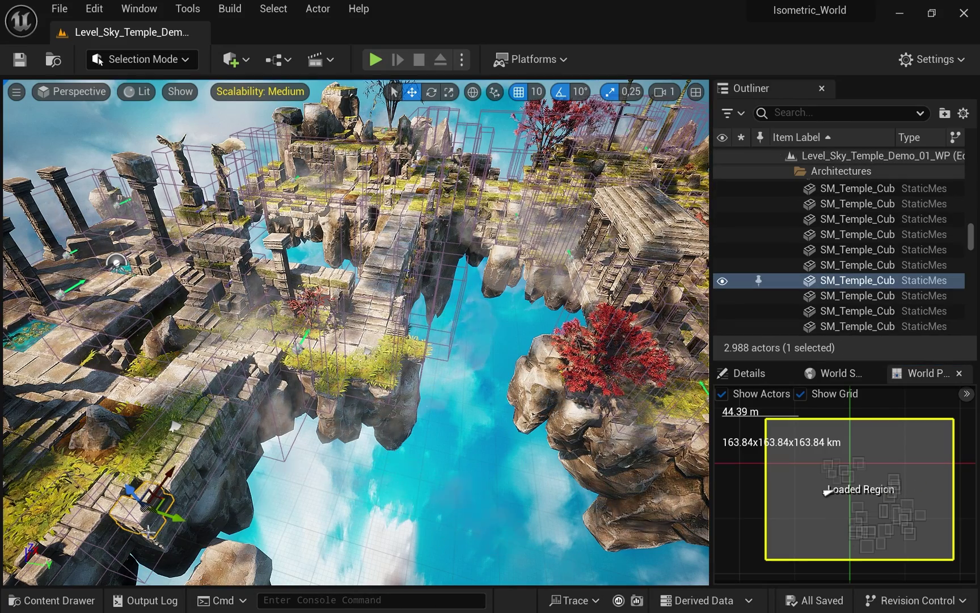
pyautogui.moveTo(200, 525); pyautogui.dragTo(221, 528)
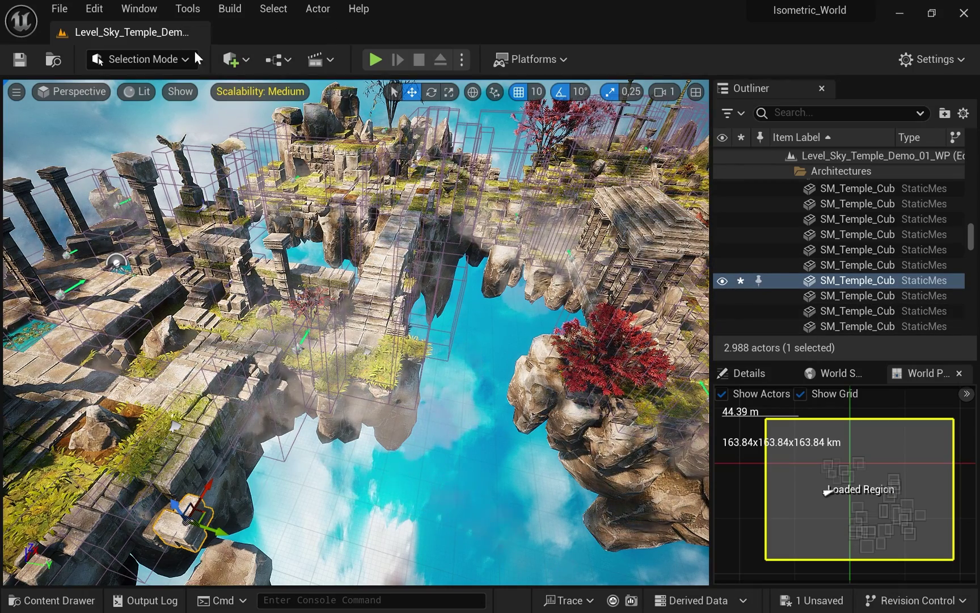
pyautogui.click(838, 252)
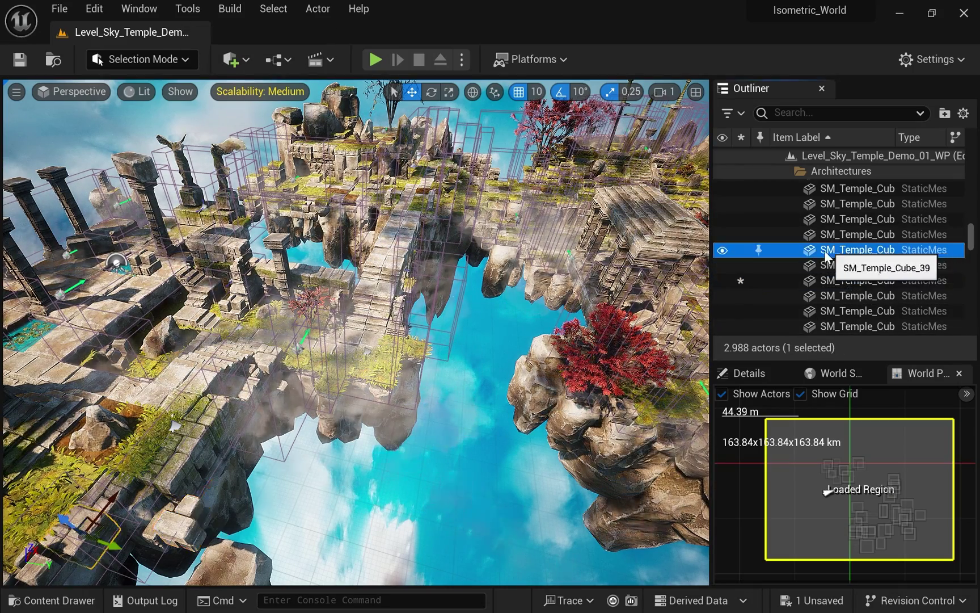
pyautogui.moveTo(85, 530); pyautogui.dragTo(54, 500)
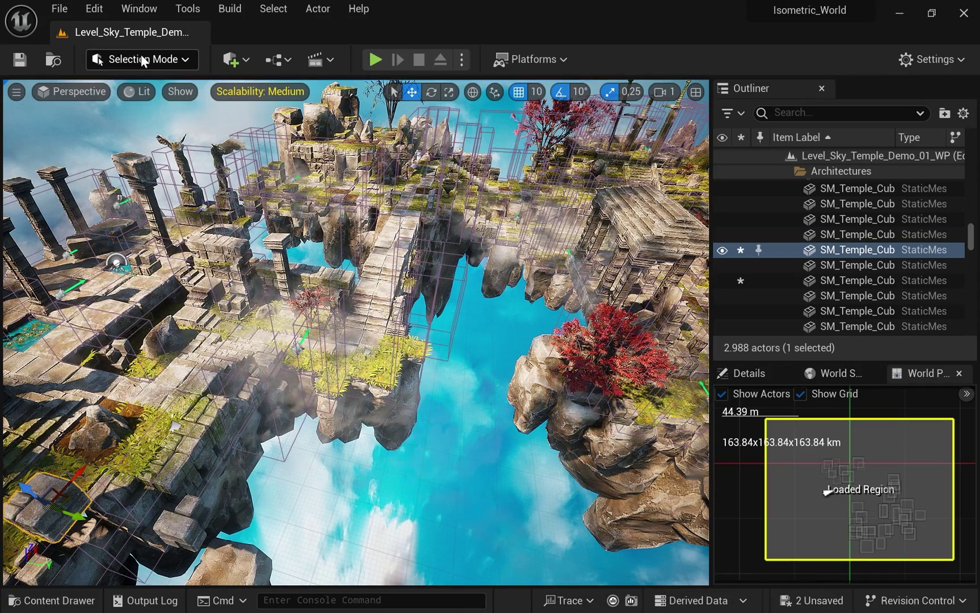
pyautogui.hotkey('ctrl', 's')
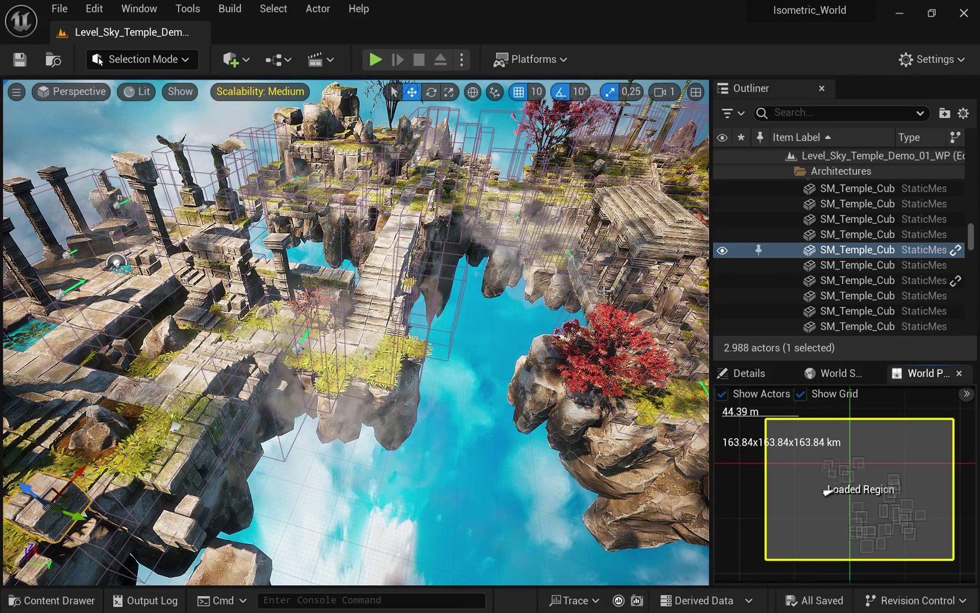
# - Commit the two changed SM_Temple_Cube files with the message 'Moved rocks'
pyautogui.hotkey('alt', 'Tab')
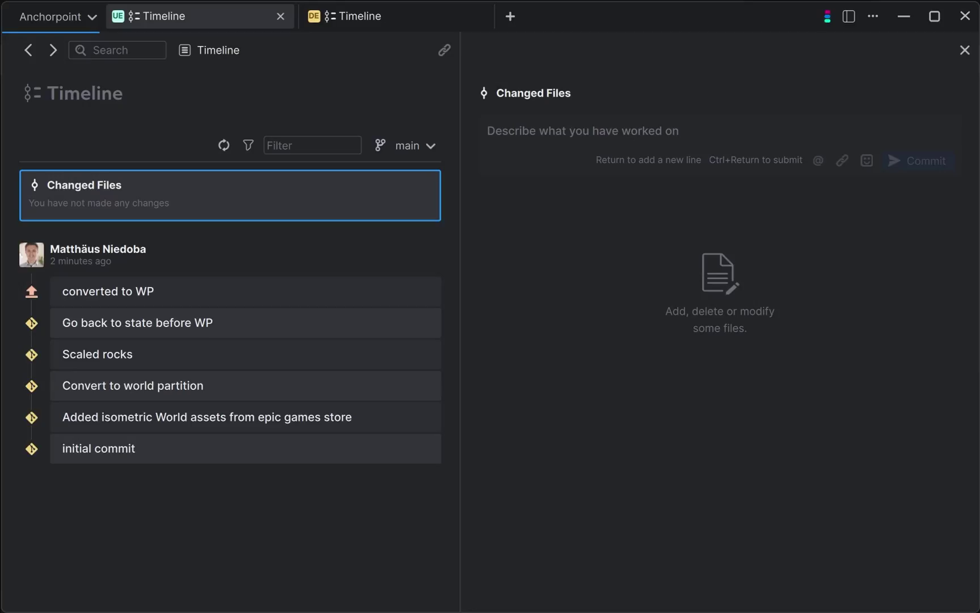
pyautogui.moveTo(539, 280)
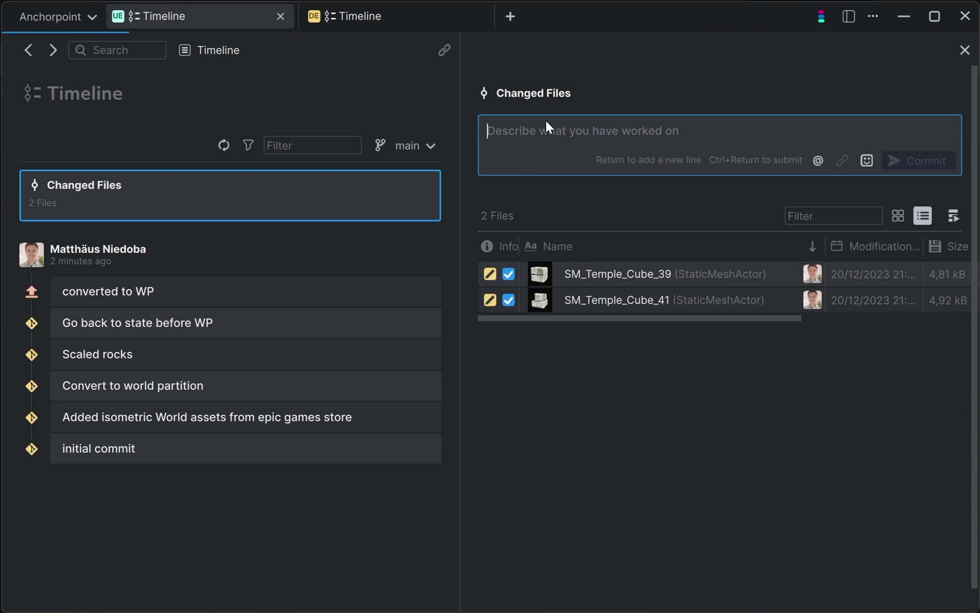
pyautogui.write('Moved rocks')
pyautogui.hscroll(2, 812, 312)
pyautogui.hscroll(2, 817, 317)
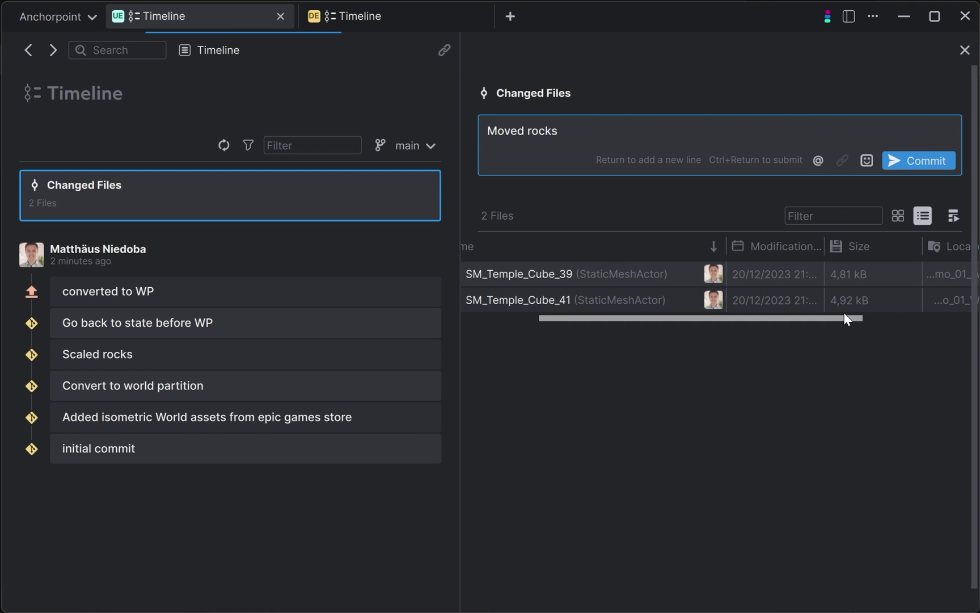
pyautogui.hscroll(-2, 844, 317)
pyautogui.click(919, 160)
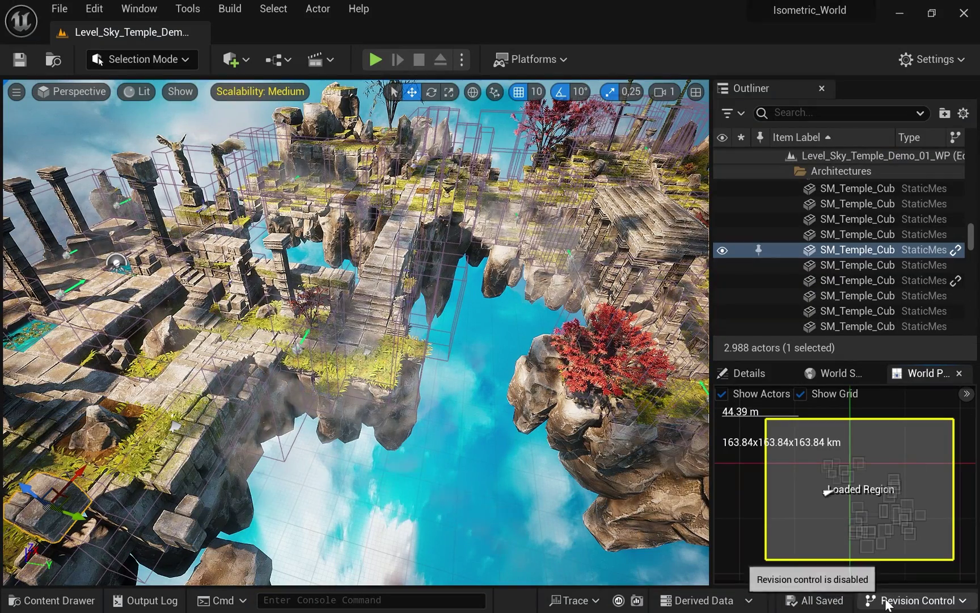
# - Connect to revision control using the Git (beta version) provider and accept the settings
pyautogui.click(887, 604)
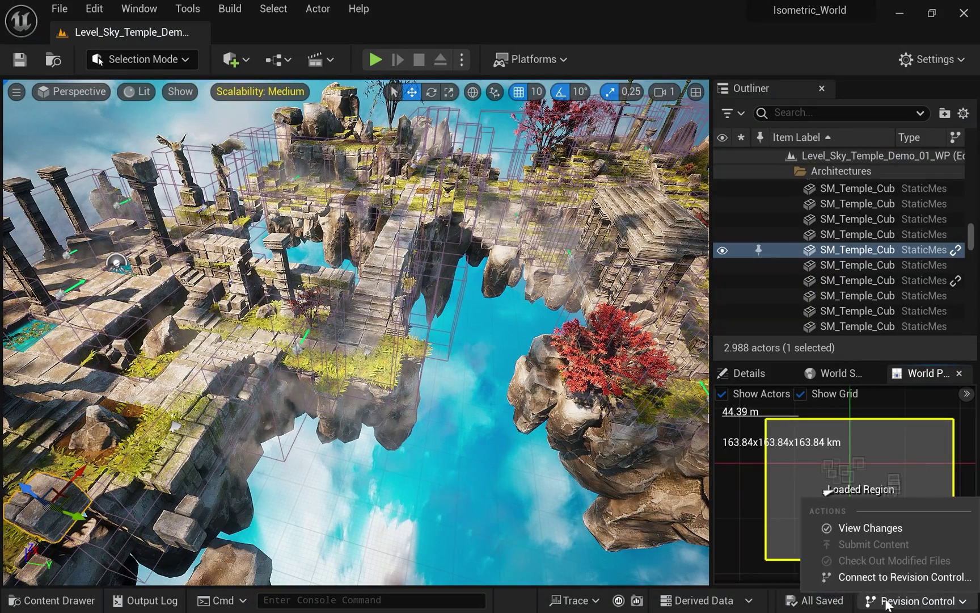
pyautogui.click(906, 583)
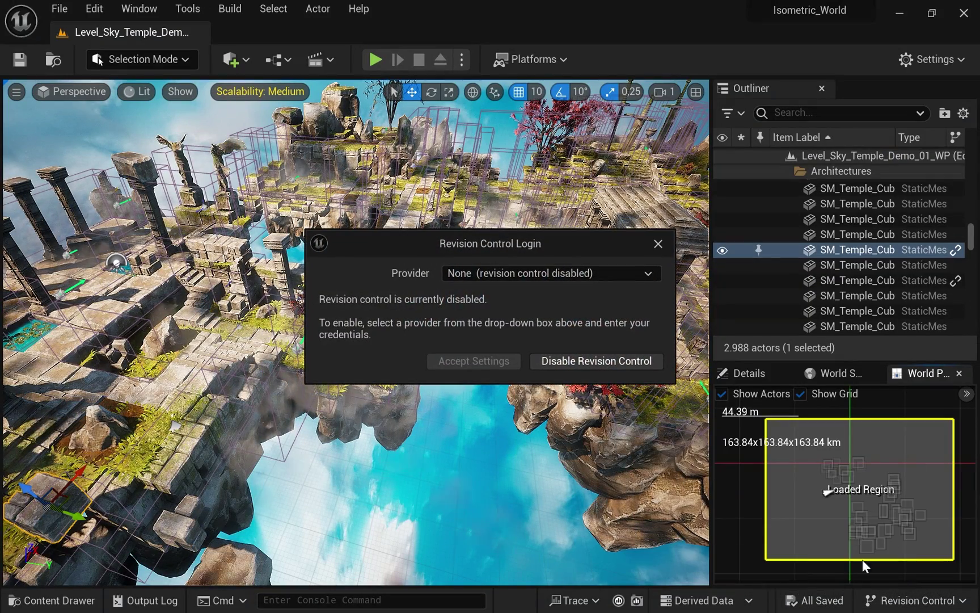
pyautogui.click(491, 274)
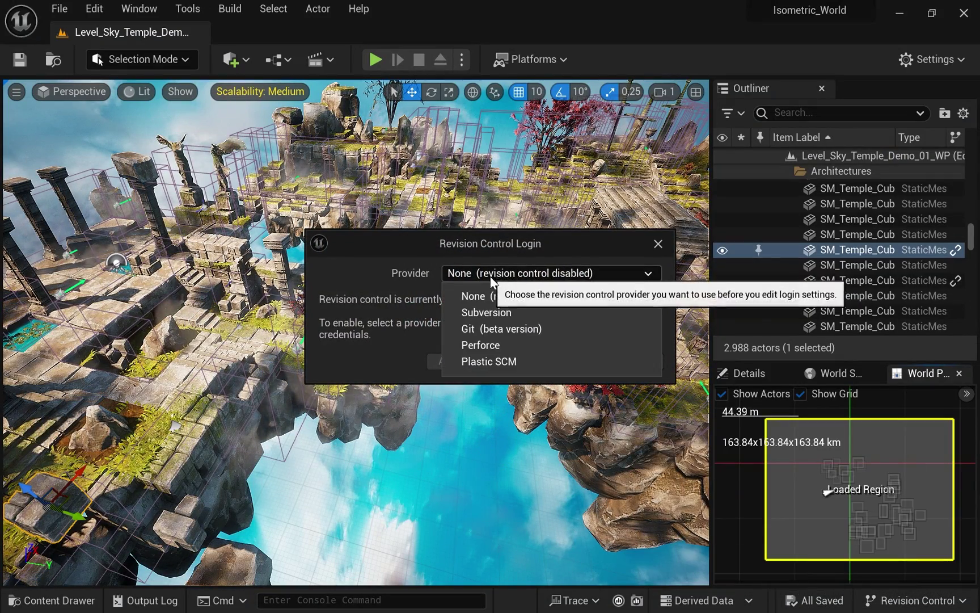
pyautogui.click(501, 330)
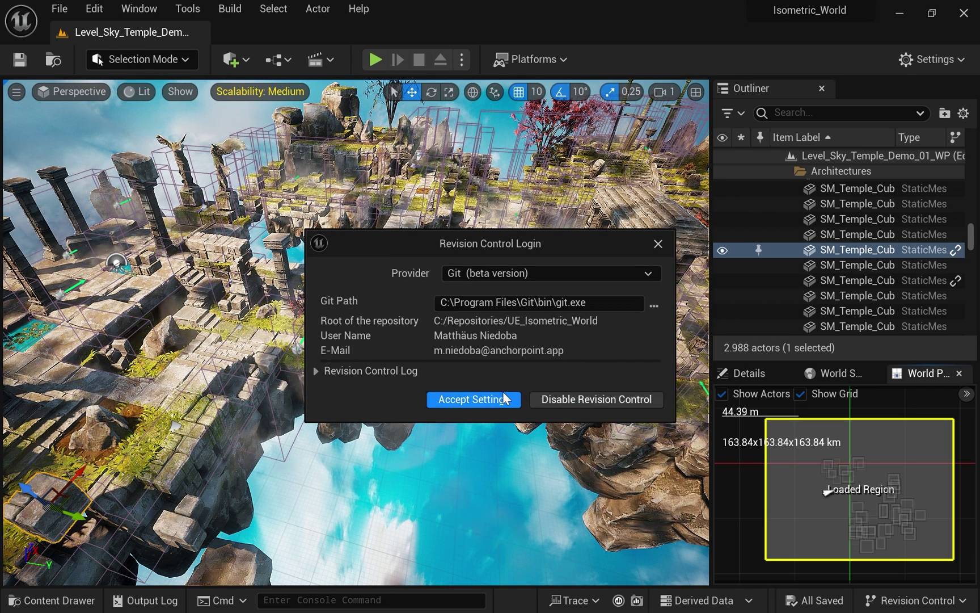
pyautogui.click(489, 399)
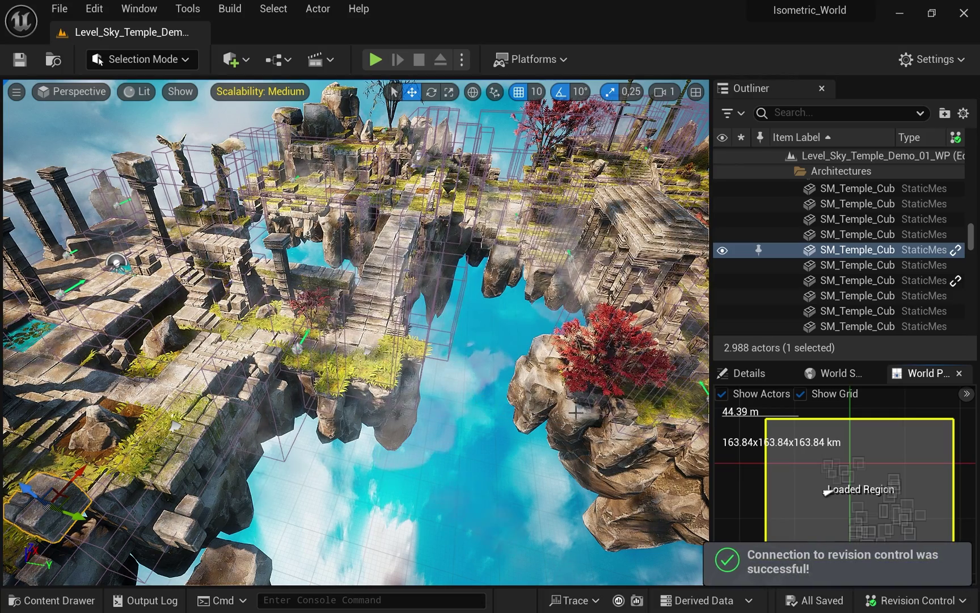
pyautogui.rightClick(841, 250)
pyautogui.moveTo(749, 587)
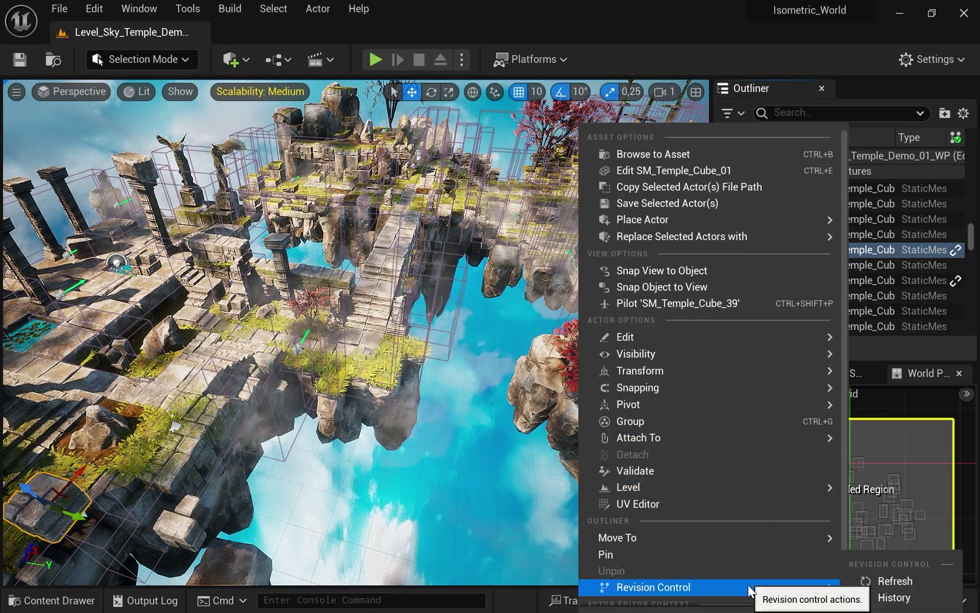
pyautogui.click(885, 597)
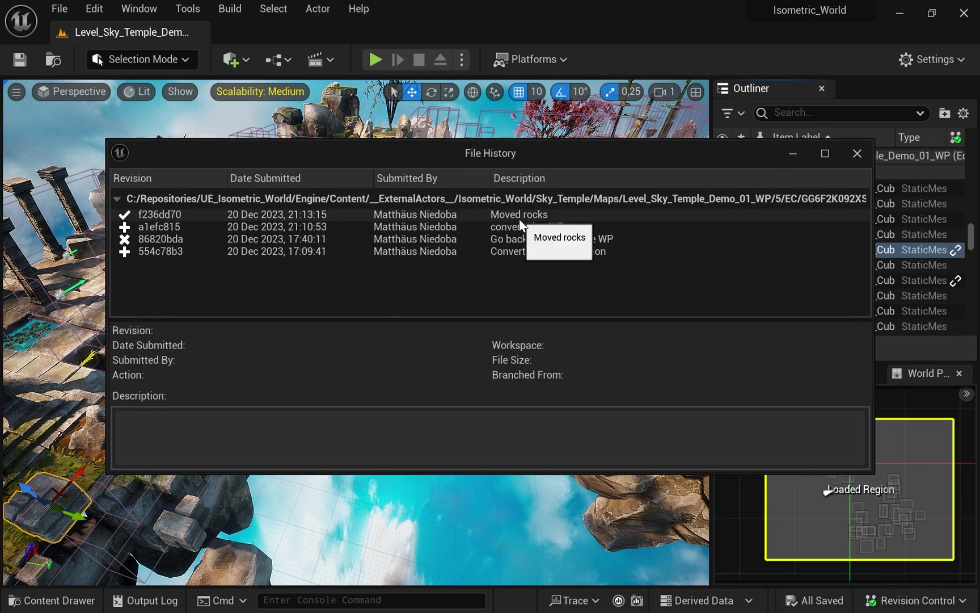
pyautogui.click(525, 214)
pyautogui.click(525, 226)
pyautogui.click(526, 238)
pyautogui.click(527, 252)
pyautogui.click(527, 239)
pyautogui.click(529, 219)
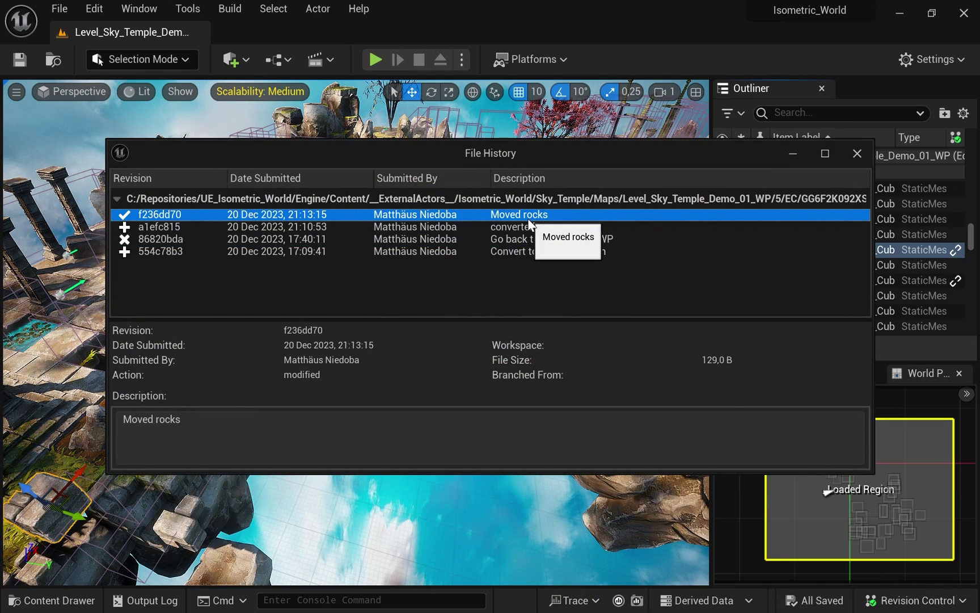
pyautogui.click(857, 153)
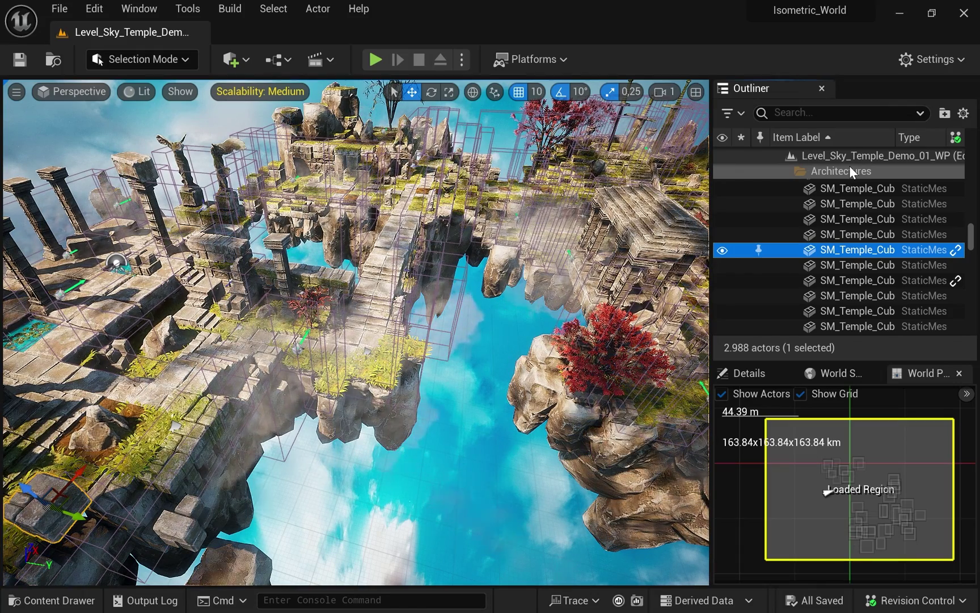
# - Load the original Level_Sky_Temple_Demo_01 map and show its World Settings, including Advanced options
pyautogui.click(57, 600)
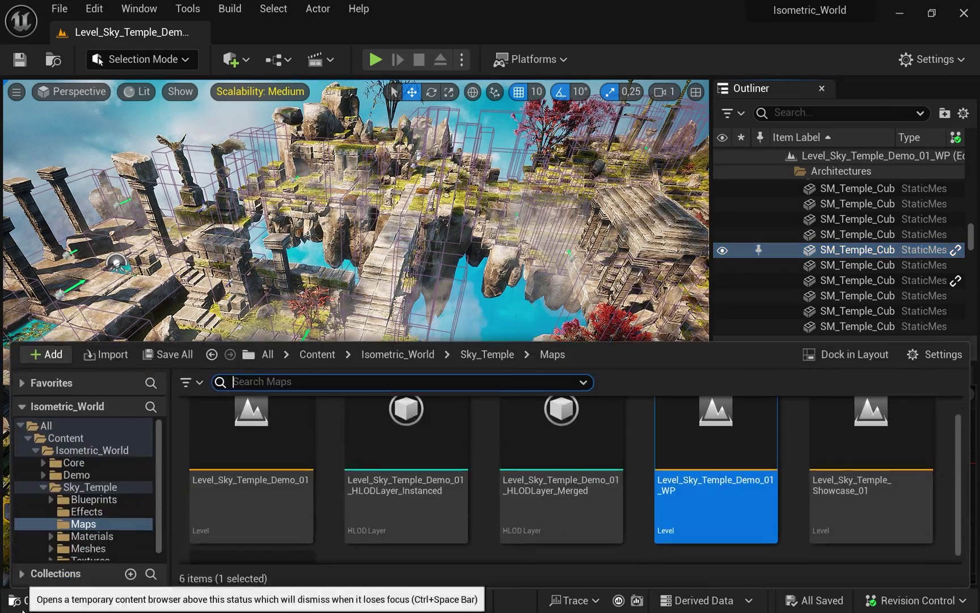
pyautogui.doubleClick(237, 438)
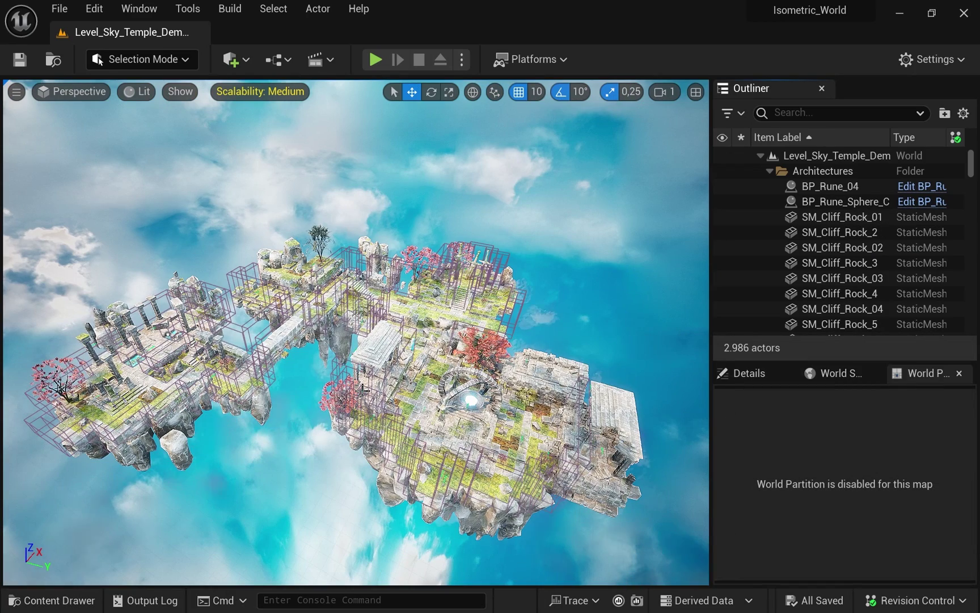
pyautogui.click(854, 383)
pyautogui.moveTo(972, 445); pyautogui.dragTo(971, 463)
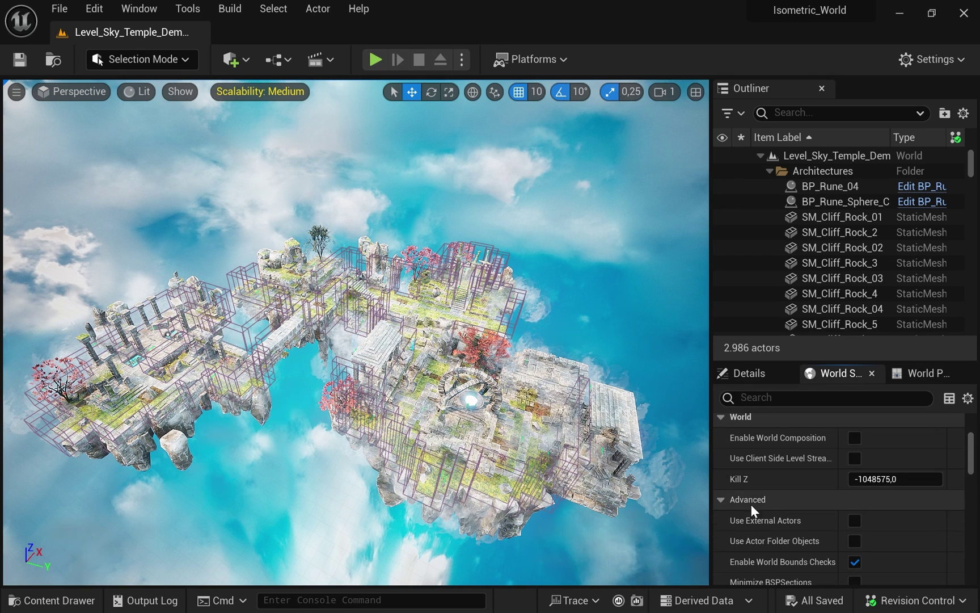
# - Enable Use External Actors, convert all existing actors to external packaging, and check the new files in Anchorpoint
pyautogui.click(858, 525)
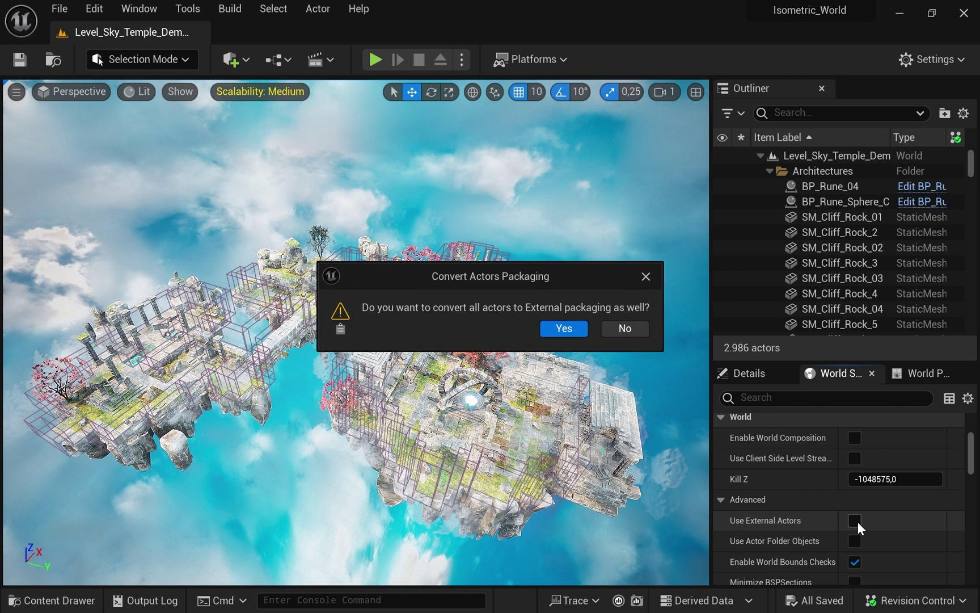
pyautogui.click(562, 329)
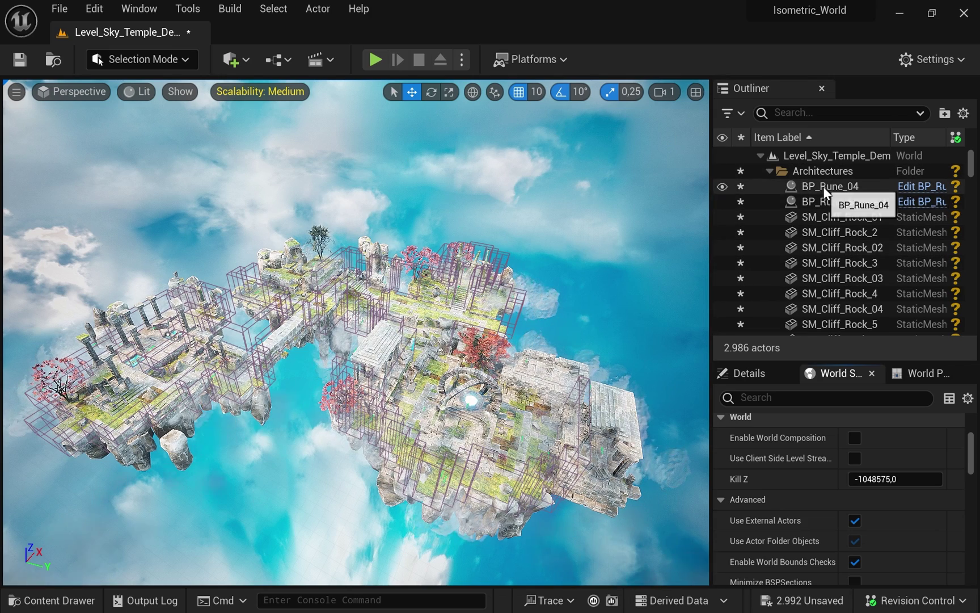
pyautogui.click(490, 300)
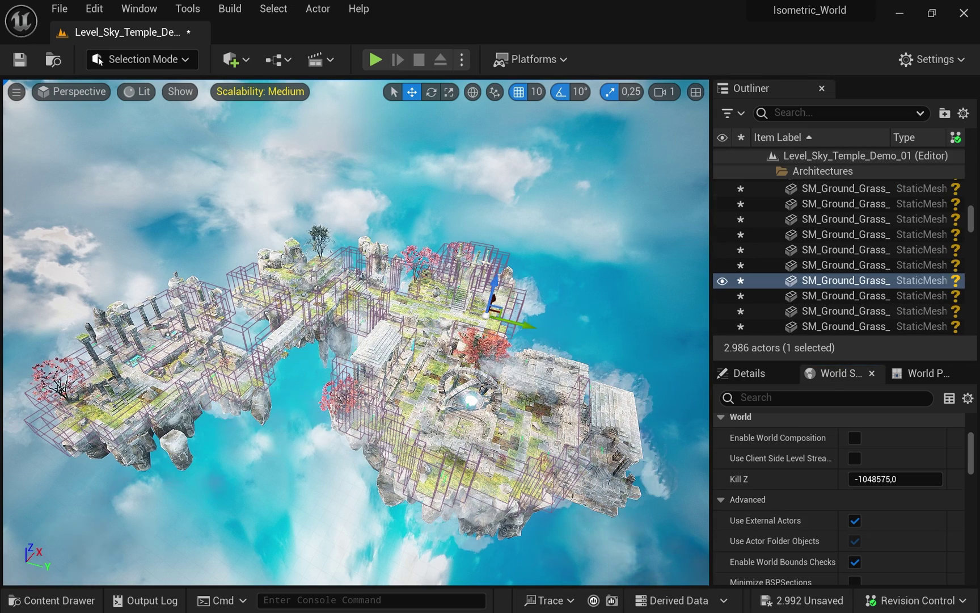
pyautogui.hotkey('alt', 'Tab')
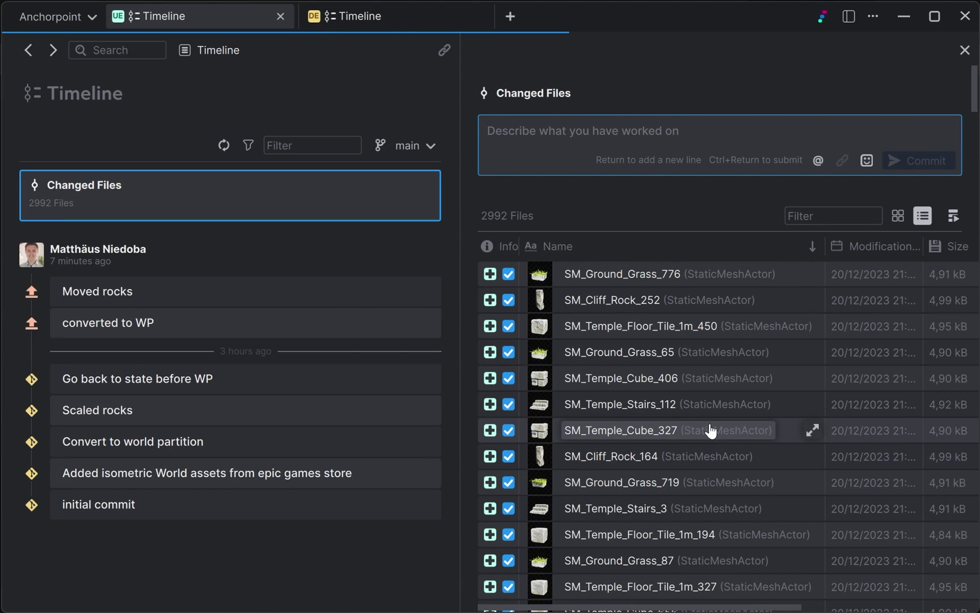
pyautogui.hotkey('alt', 'Tab')
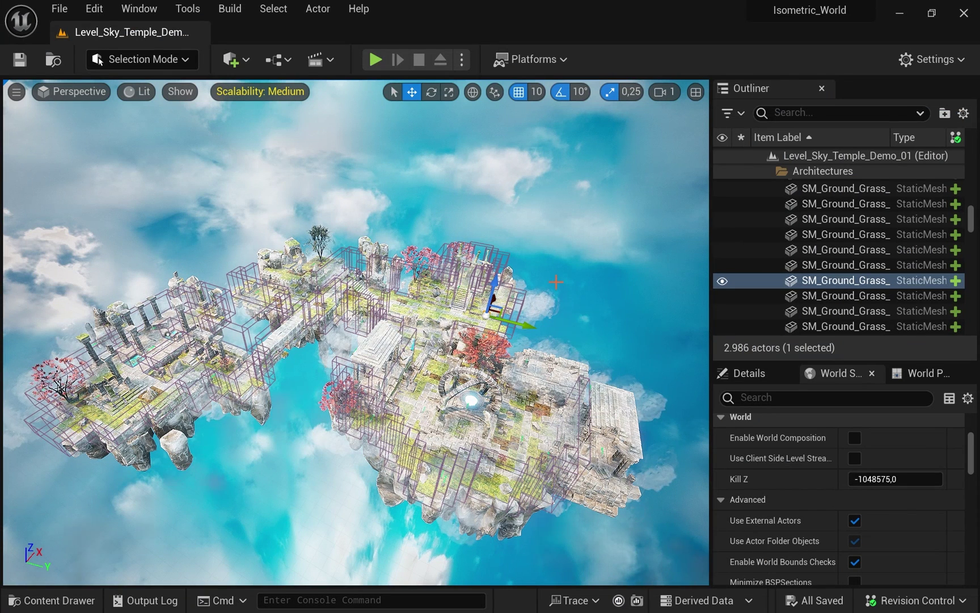